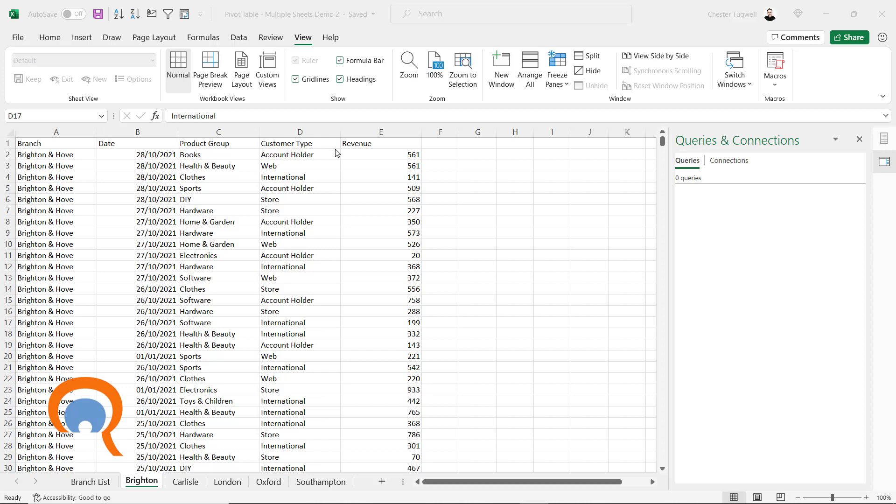
Browse the Carlisle, London and Oxford branch sheets of the Multiple Sheets Demo workbook.
click(197, 484)
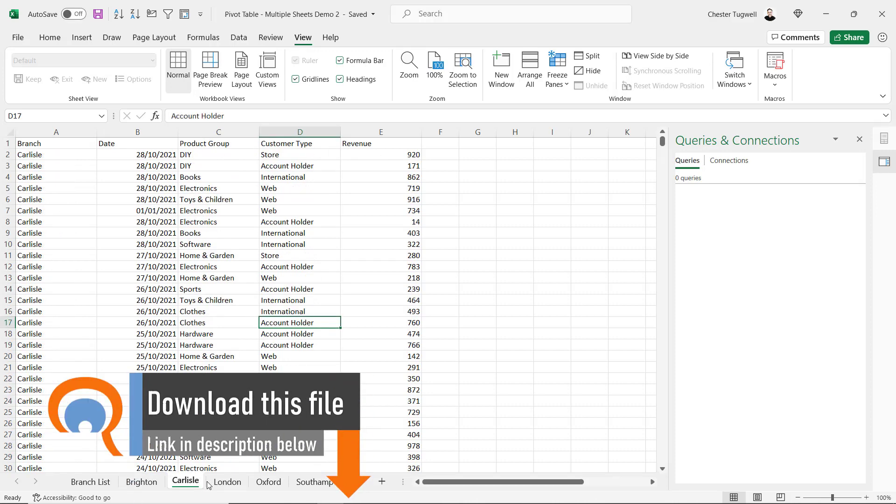
click(229, 483)
click(277, 484)
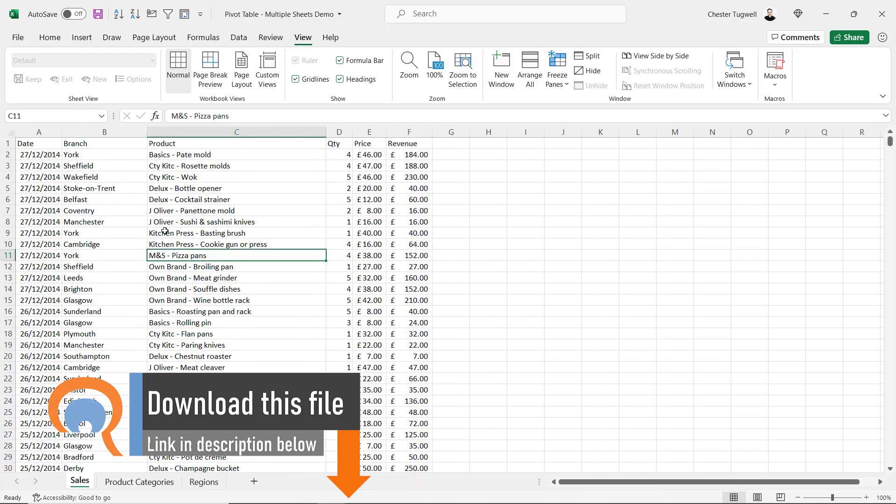
click(136, 482)
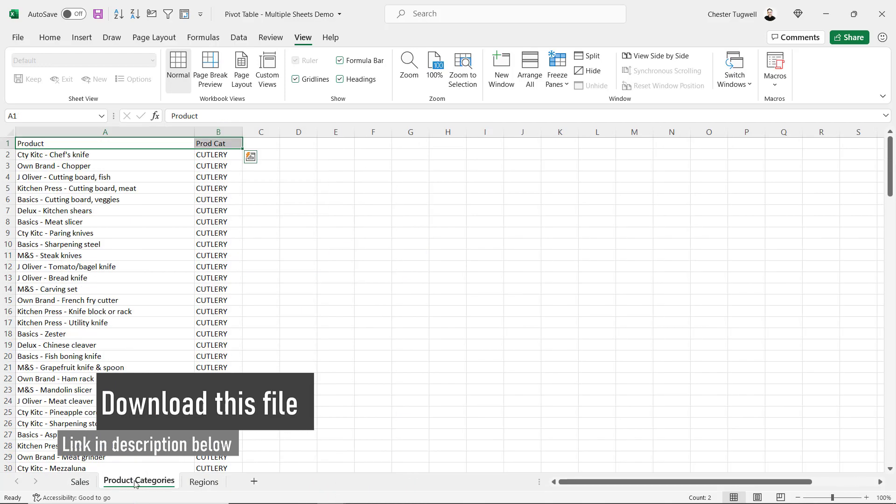
click(193, 481)
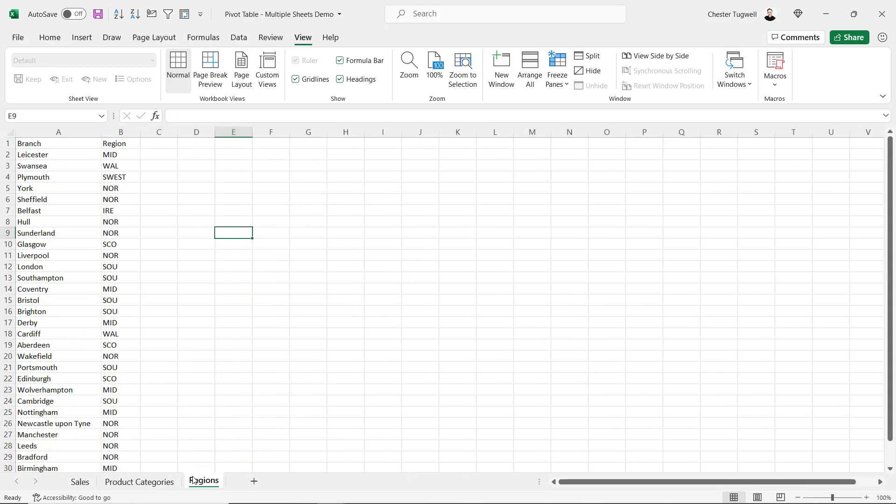
click(83, 484)
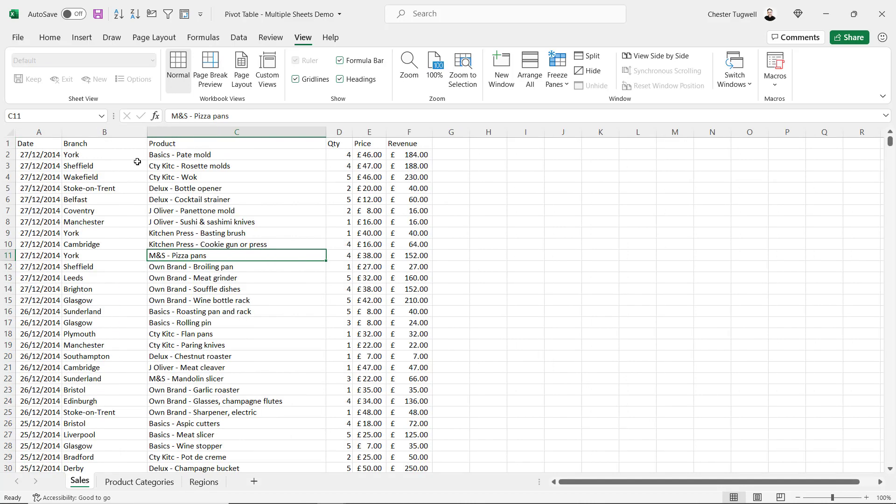
click(203, 482)
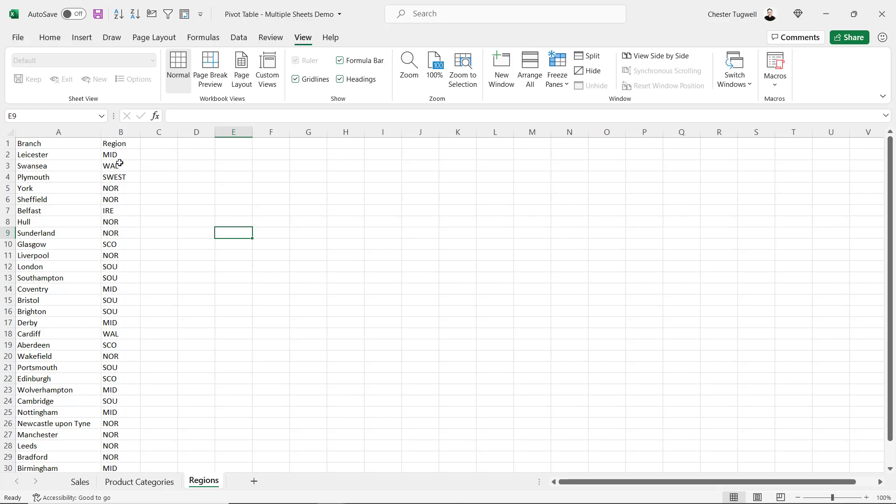
click(80, 481)
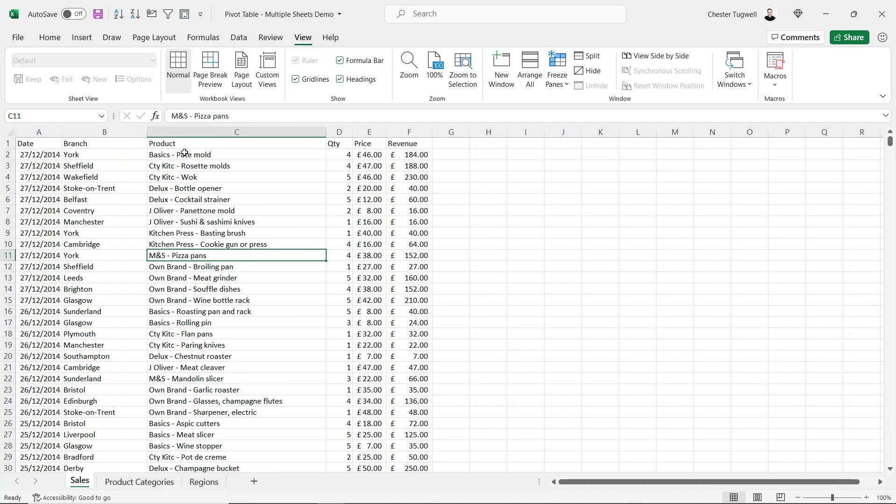
click(135, 482)
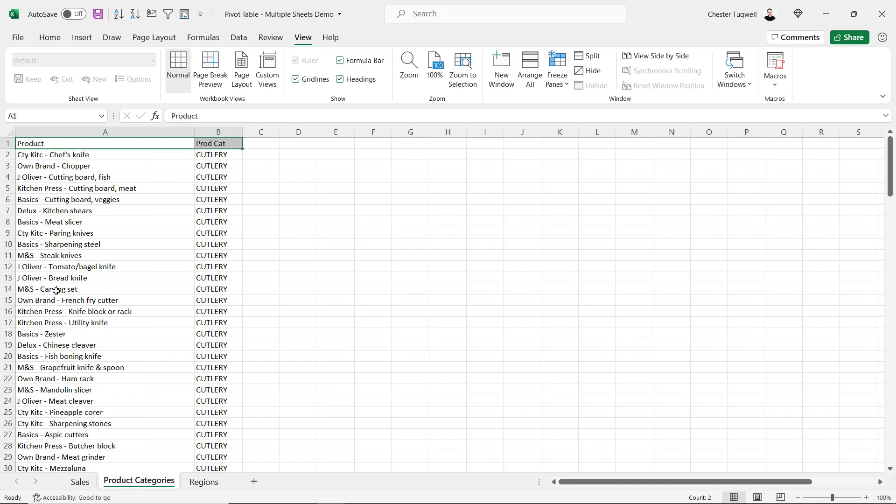
click(79, 481)
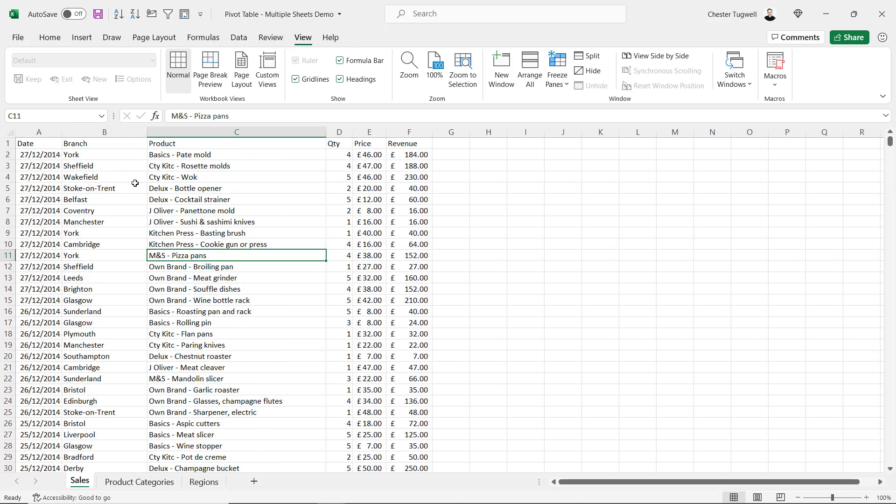
click(186, 201)
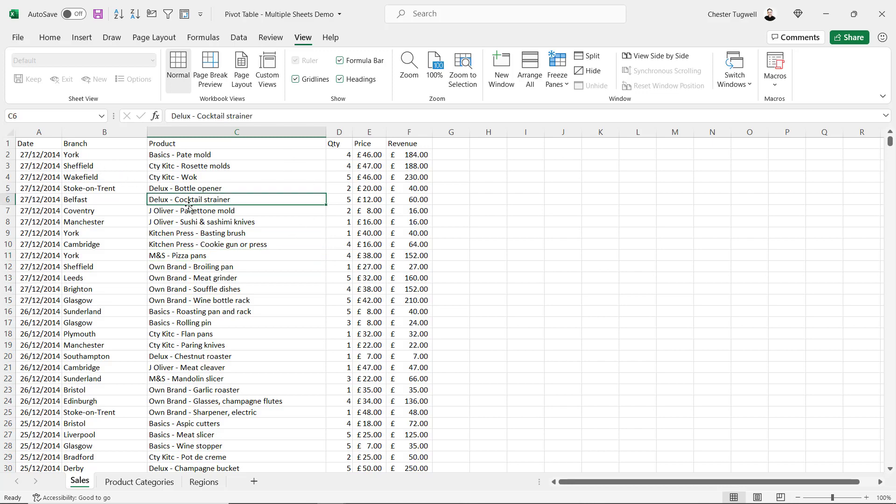
Convert the sales data into a table with headers and name it Sales.
click(194, 233)
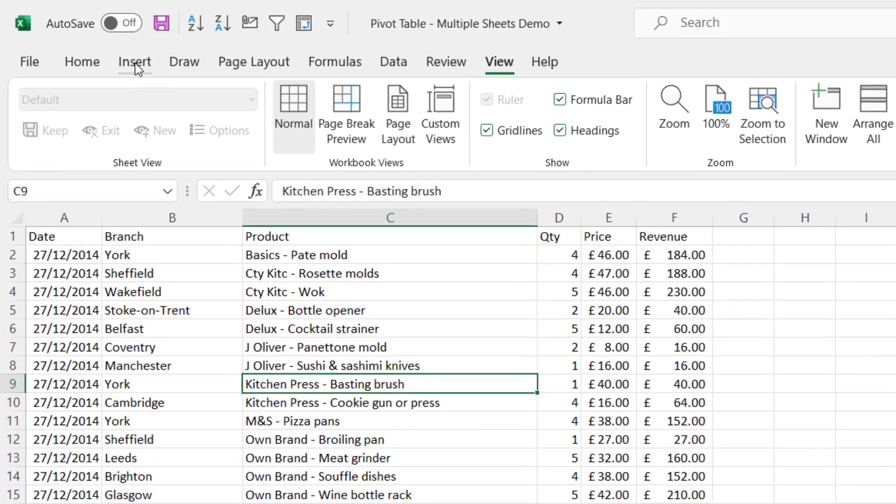
click(82, 37)
click(174, 124)
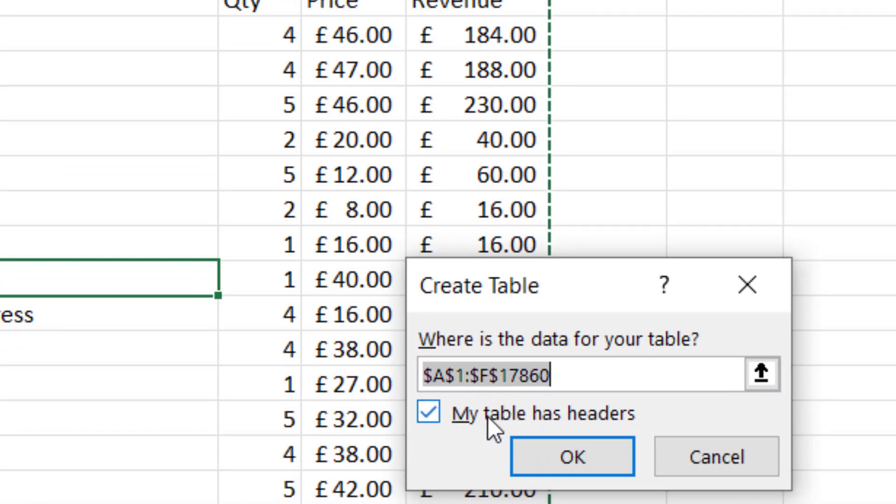
click(571, 449)
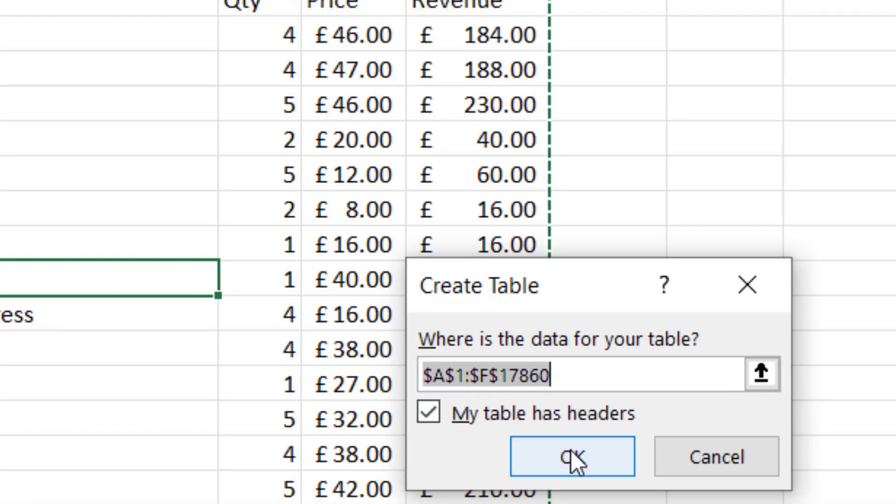
click(571, 449)
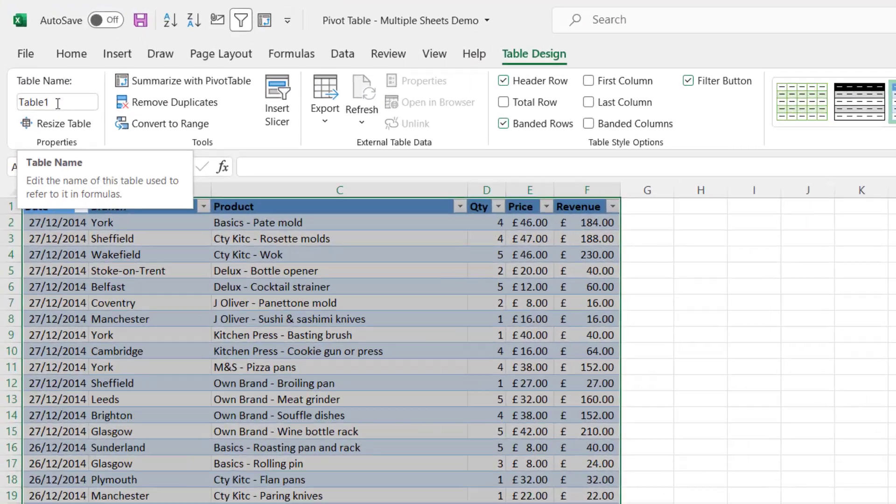
click(58, 103)
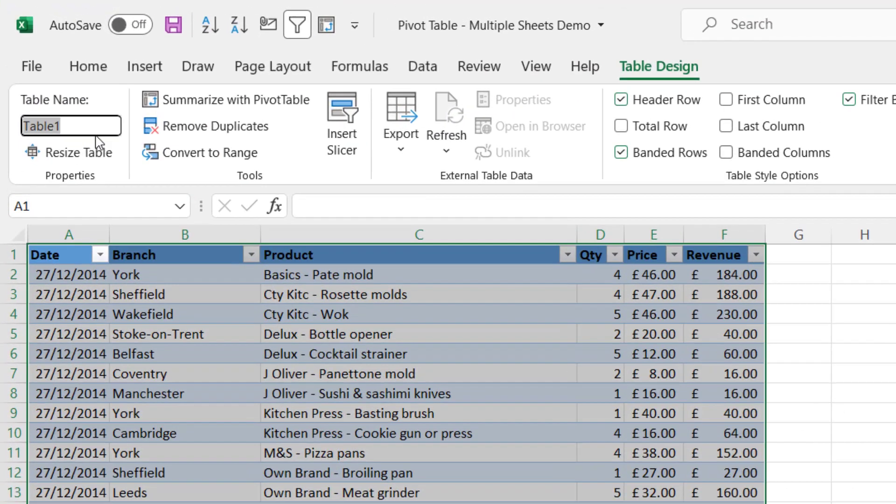
text(Sales)
key(Return)
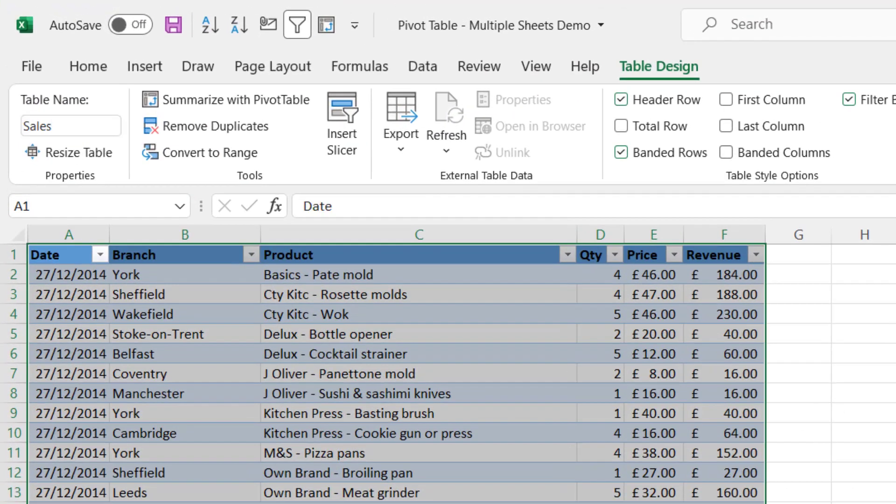
Format the Product Categories list as a table named Categories.
key(ctrl+Page_Down)
click(135, 274)
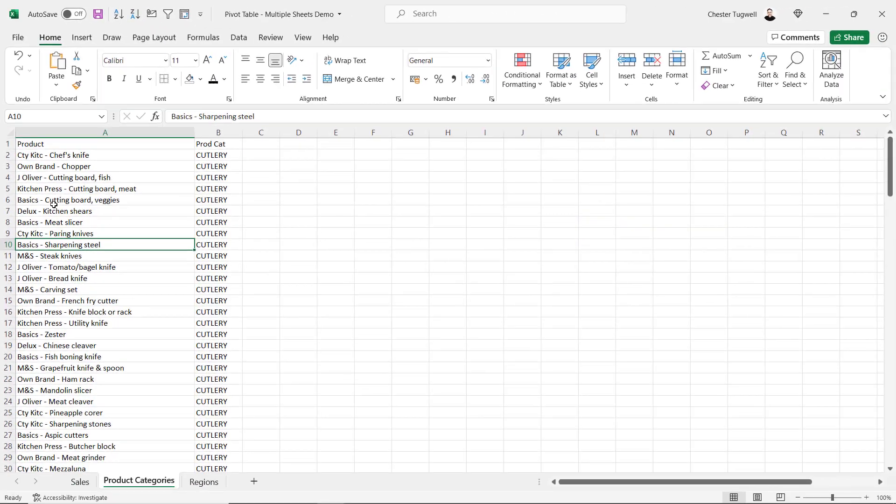
click(130, 218)
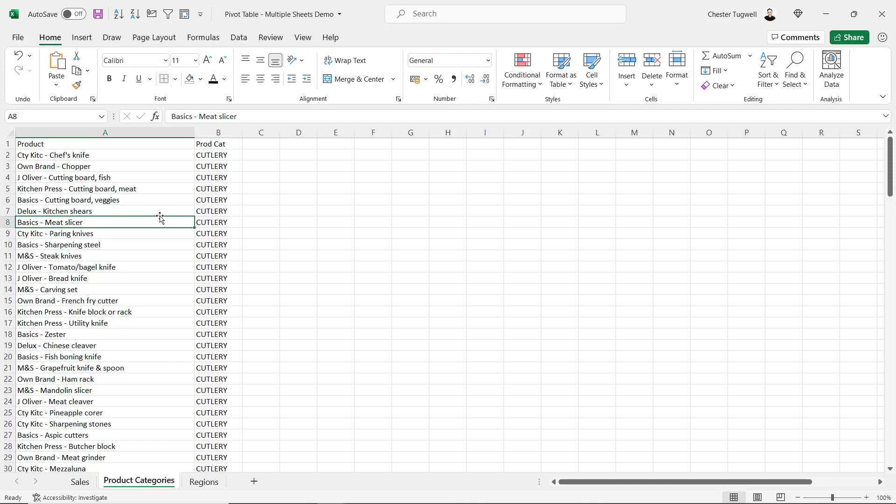
key(ctrl+t)
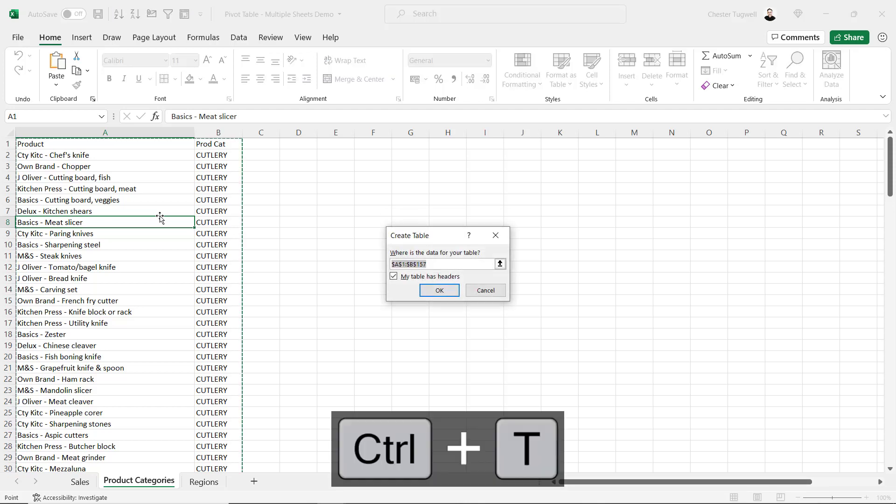
click(426, 291)
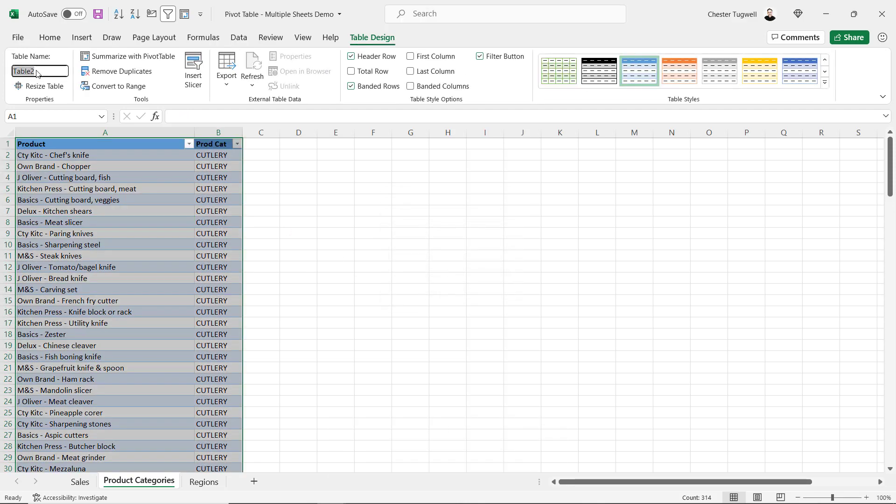
text(Categories)
key(Return)
Turn the Regions sheet's branch list into a table with headers named Regions.
click(204, 481)
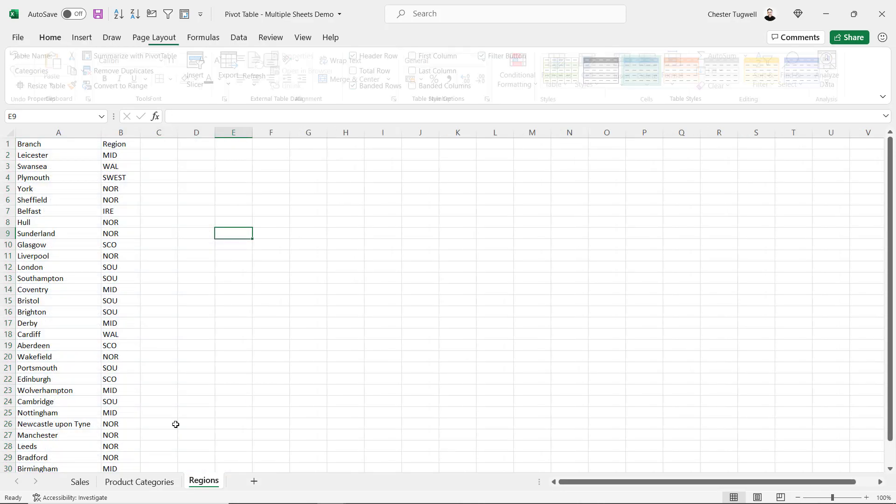
click(73, 251)
key(ctrl+t)
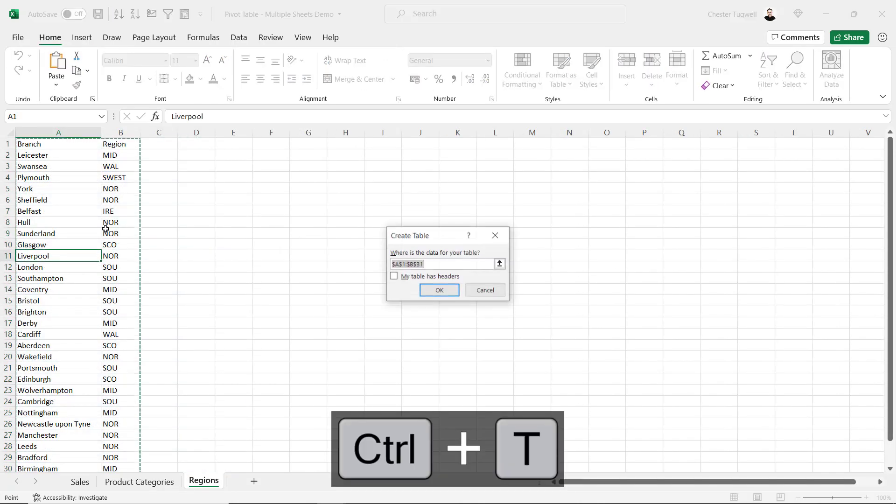
click(405, 277)
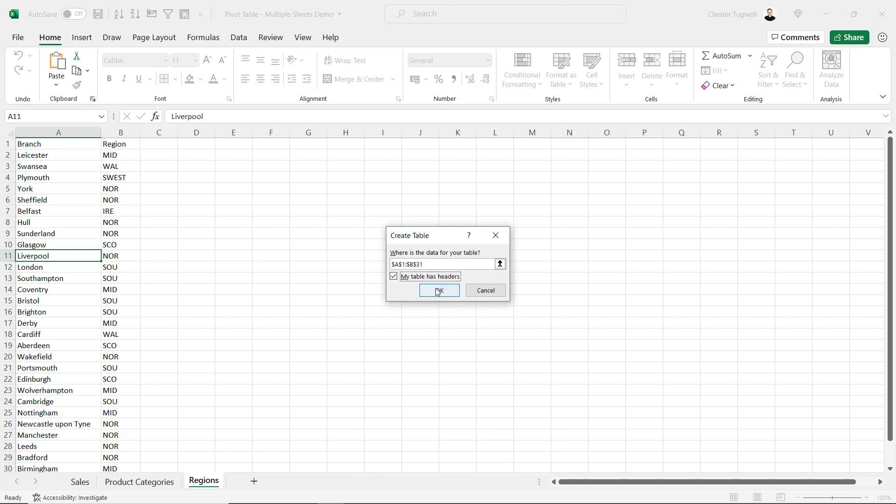
click(439, 292)
click(60, 69)
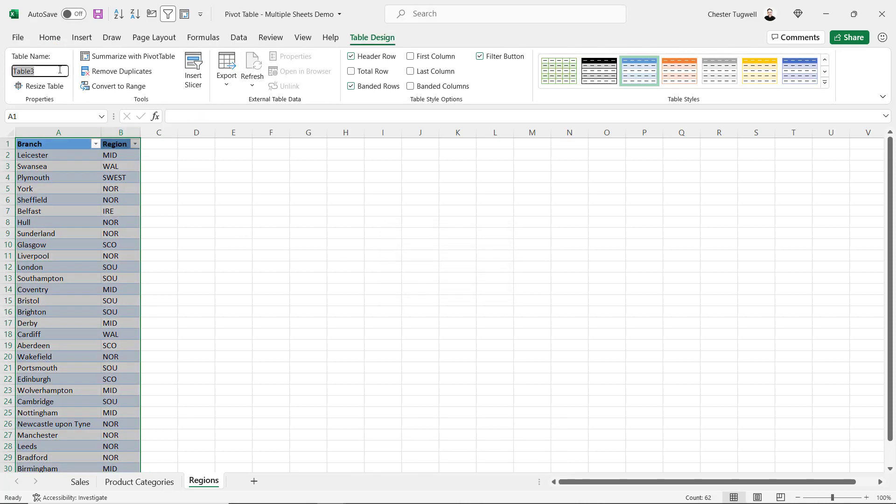
text(R)
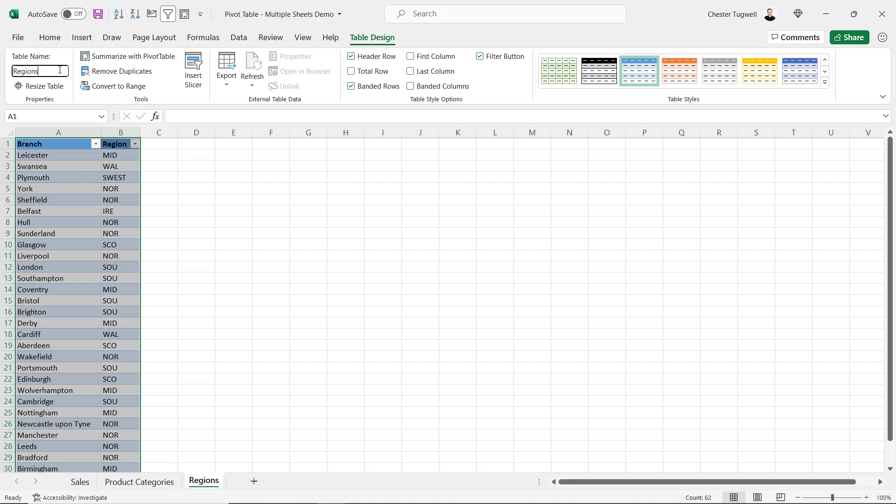
text(egions)
key(Return)
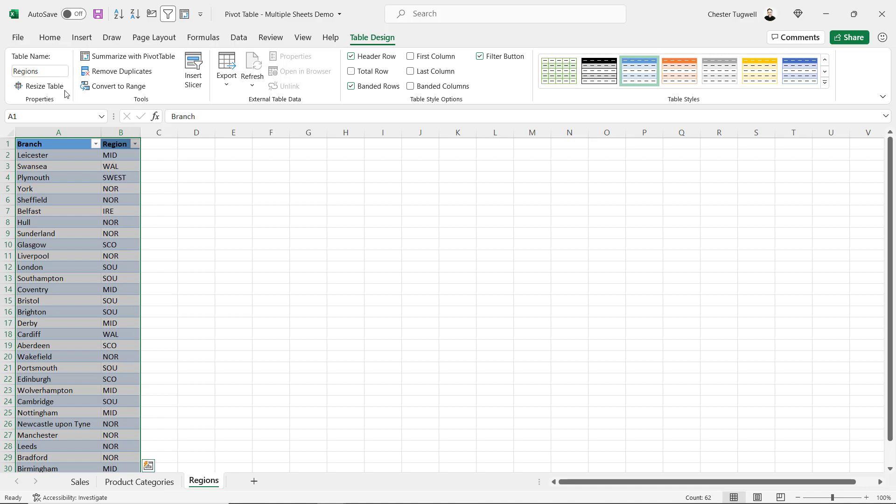
Insert a PivotTable from the Sales table on a new sheet, adding it to the Data Model.
click(79, 482)
click(170, 256)
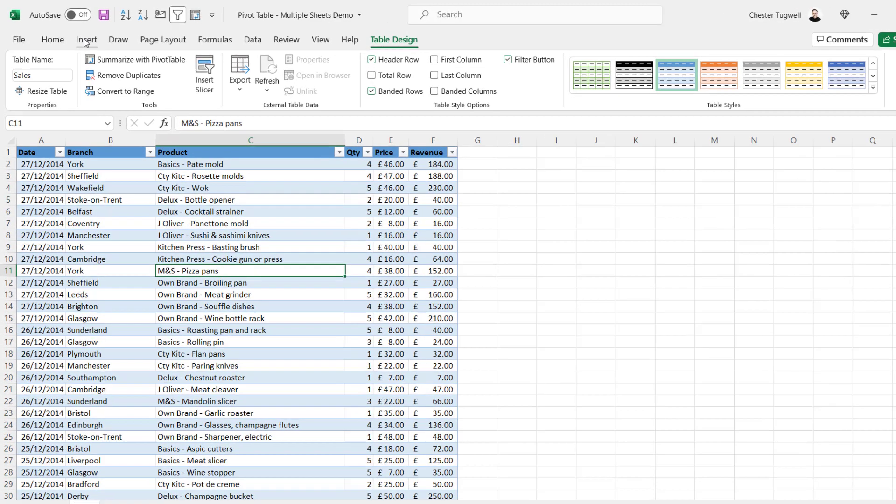
click(82, 38)
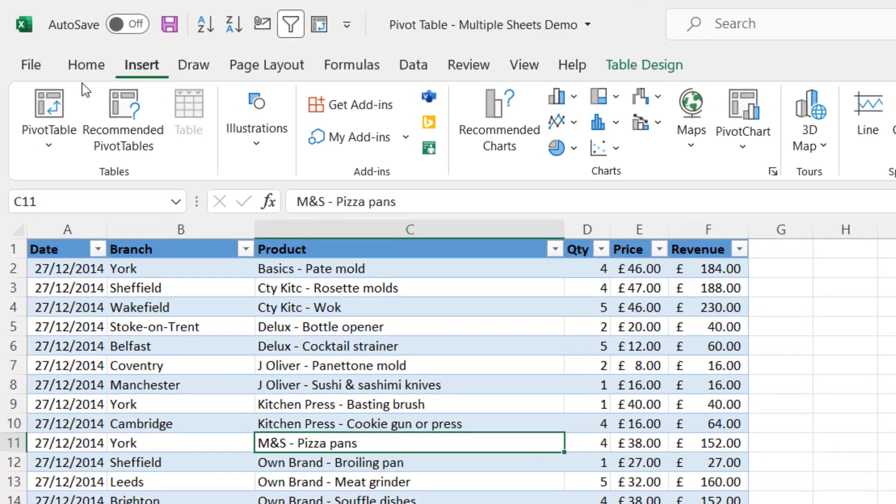
click(51, 108)
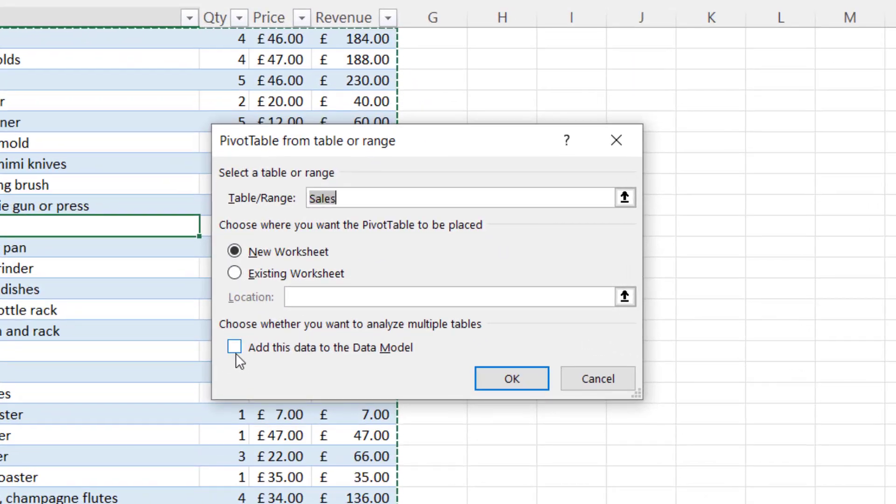
click(237, 347)
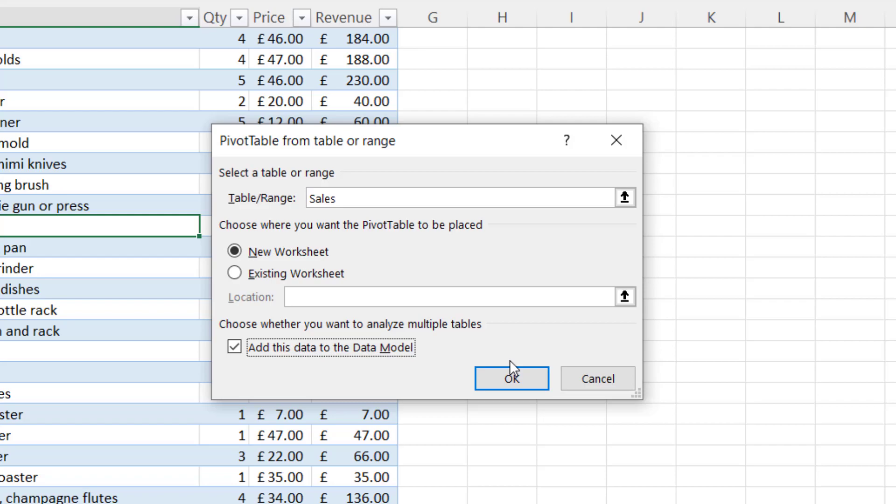
click(513, 379)
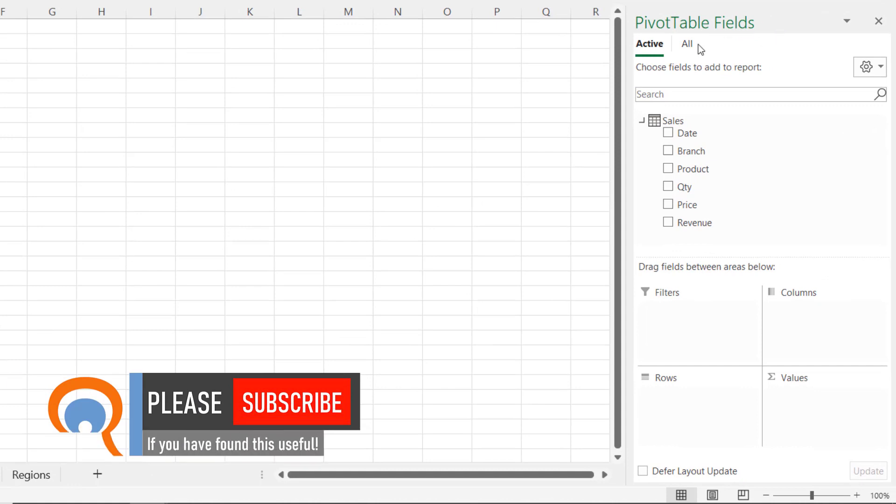
Lay out the pivot with Regions' Region in Rows, Categories' Prod Cat in Columns, Sales' Revenue summed in Values.
click(690, 44)
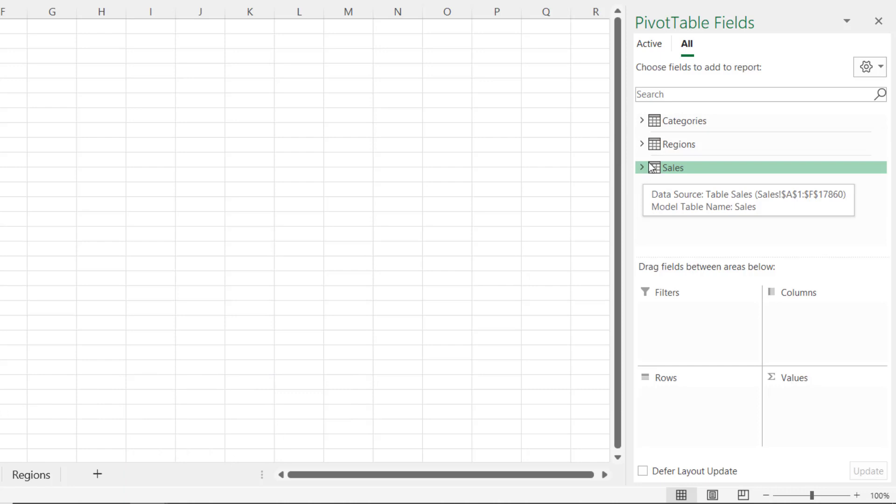
click(642, 144)
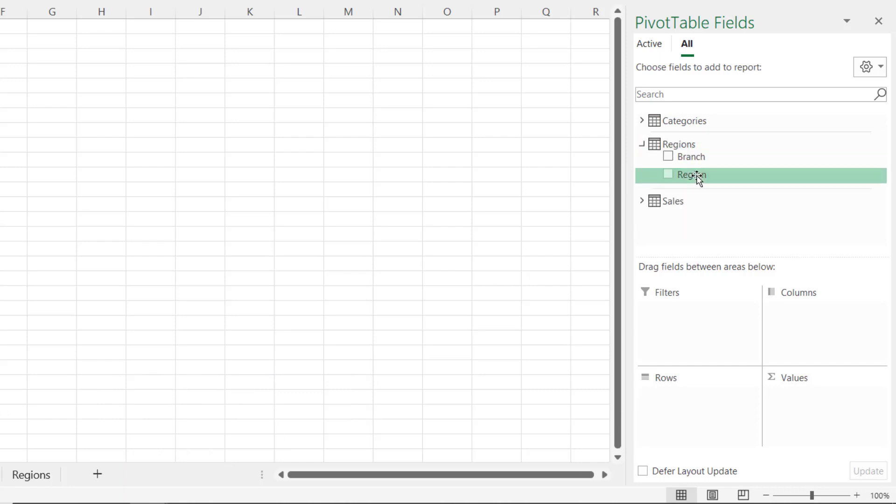
drag(699, 176, 707, 407)
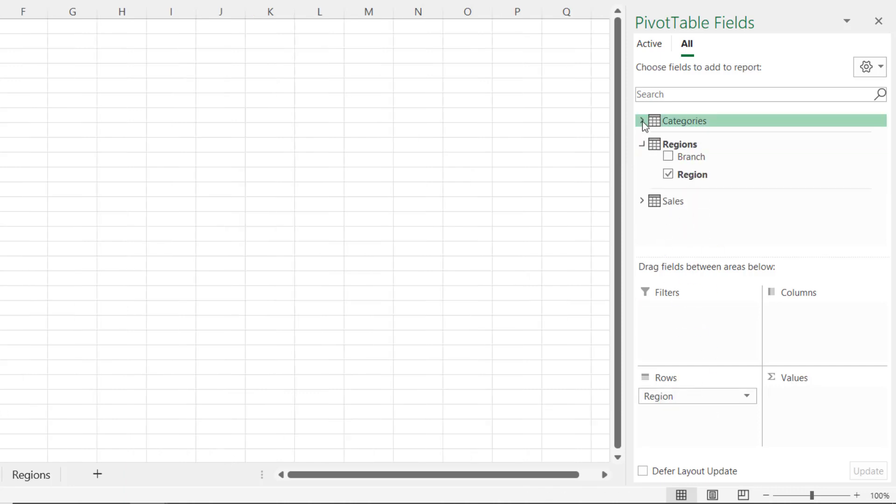
click(642, 121)
drag(698, 152, 839, 336)
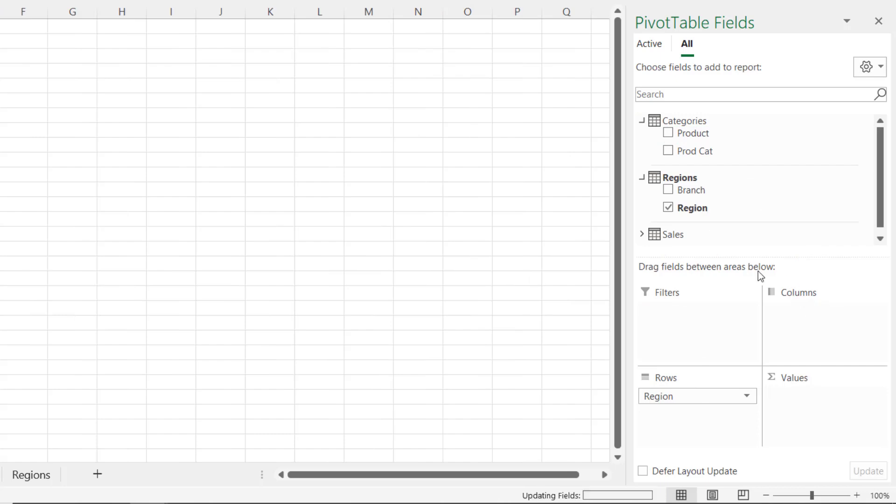
click(642, 234)
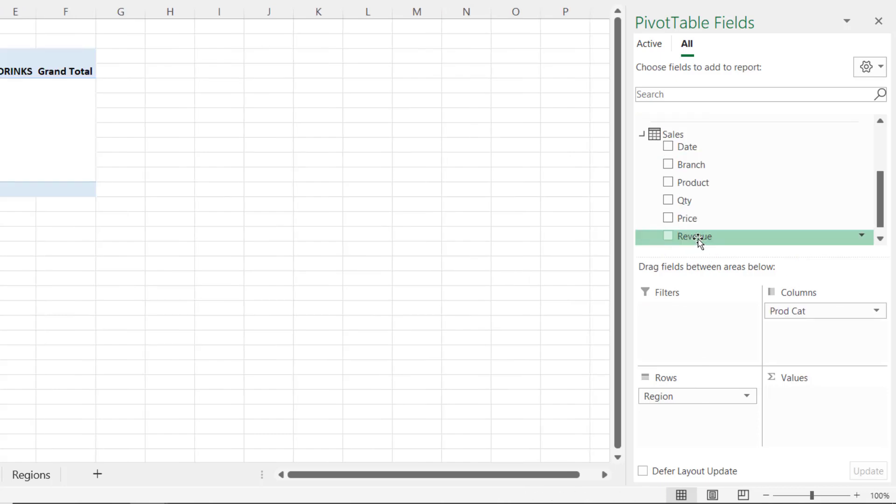
drag(695, 237, 794, 406)
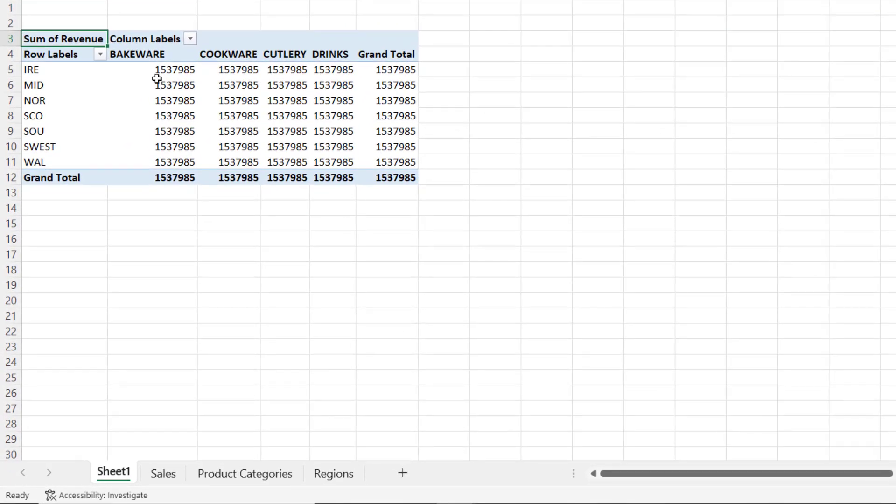
mouse_move(155, 156)
mouse_move(182, 74)
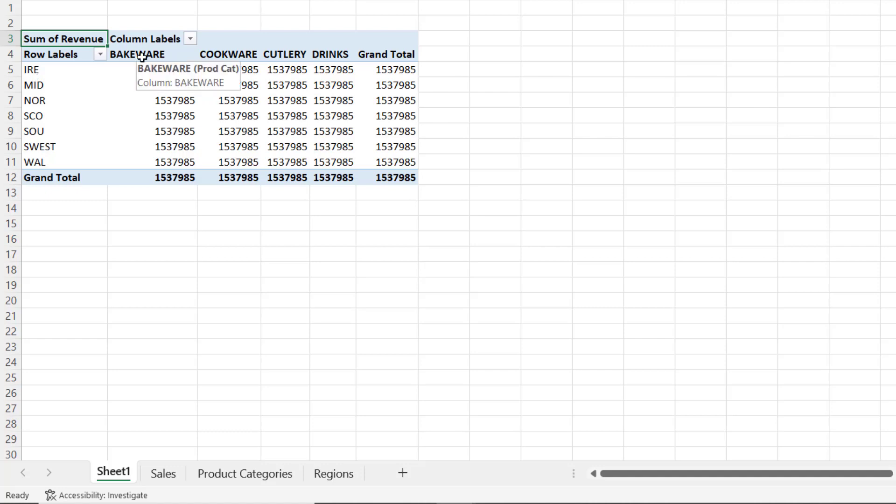
mouse_move(272, 122)
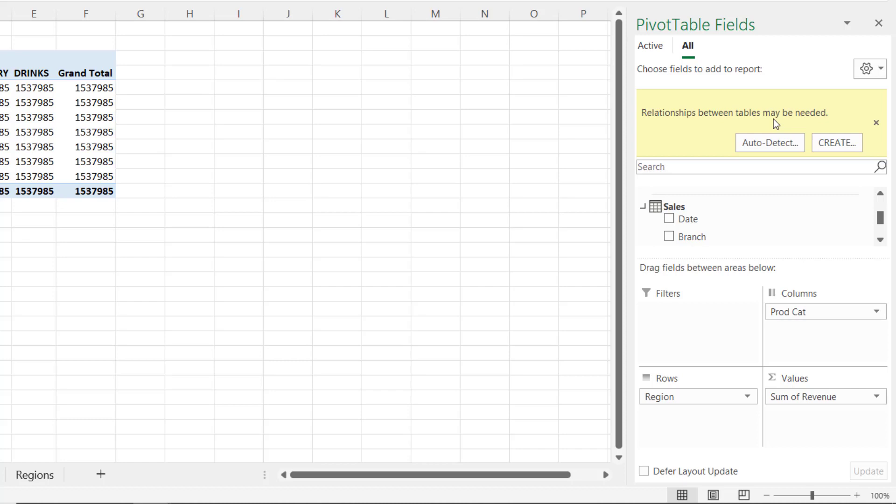
Auto-detect the table relationships, creating two, and close the detection dialog.
click(768, 142)
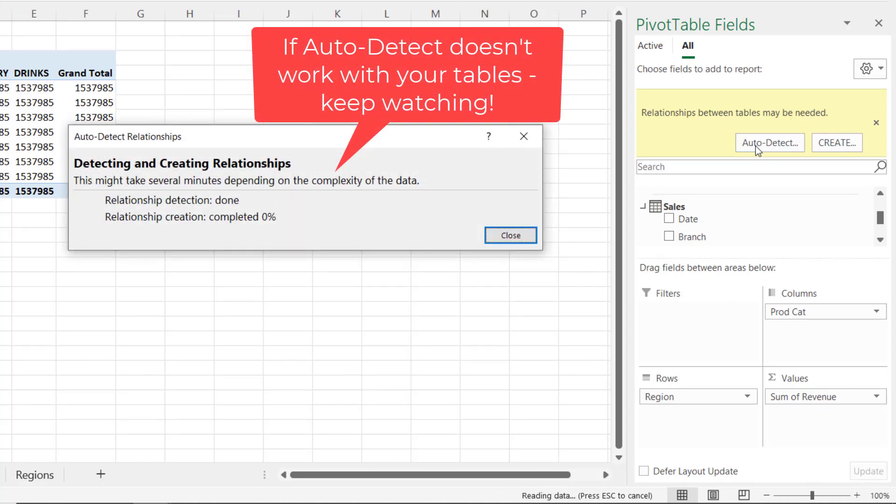
click(508, 235)
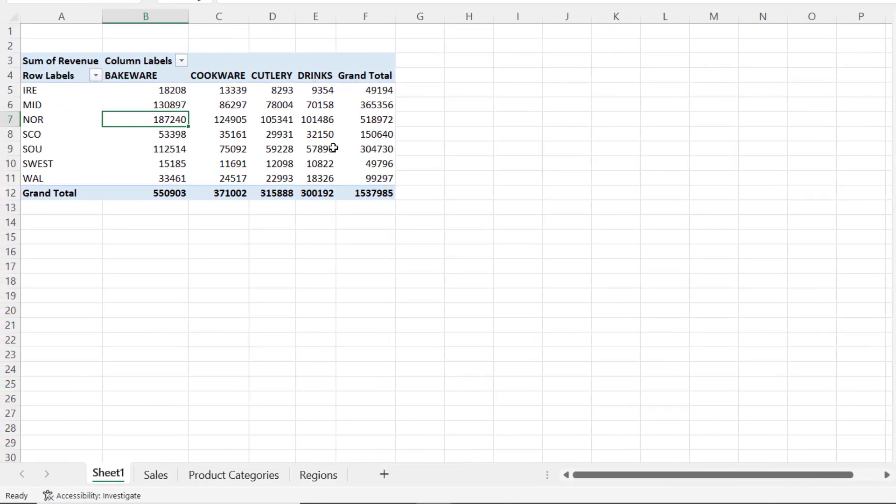
Format pivot revenue as pound currency with 0 decimal places, then go to the Sales sheet.
right_click(171, 121)
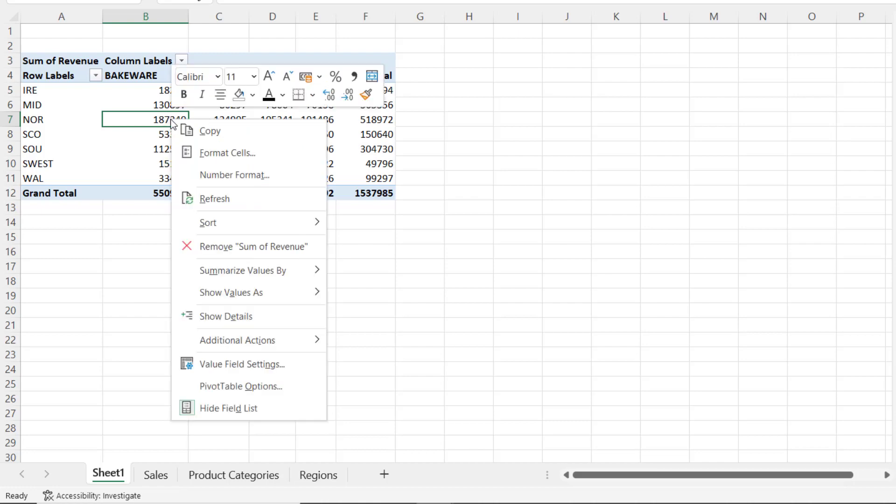
click(220, 176)
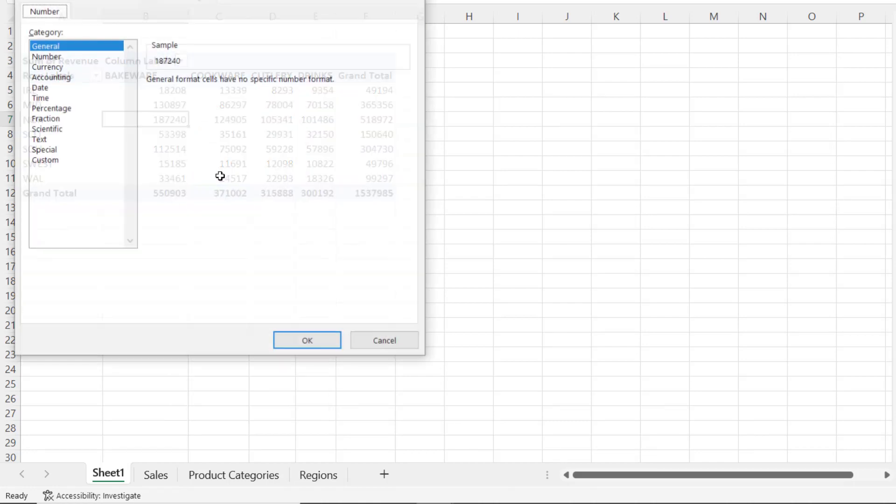
click(54, 67)
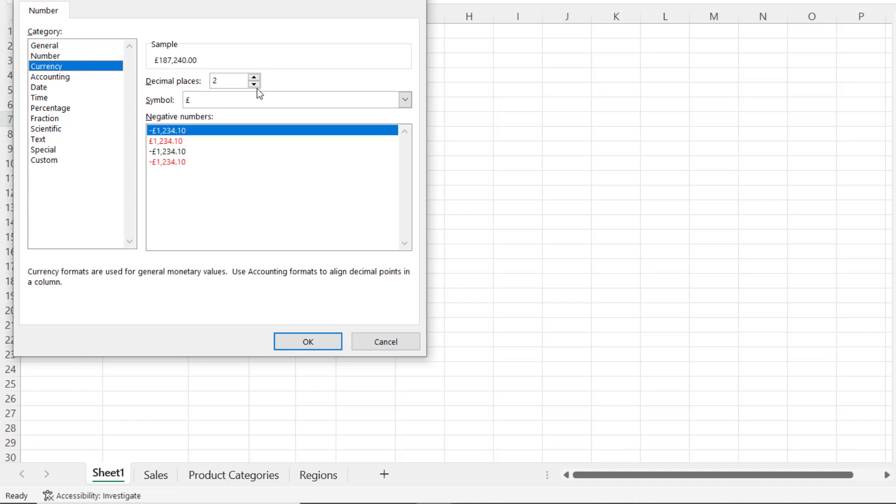
click(255, 85)
click(255, 85)
click(315, 344)
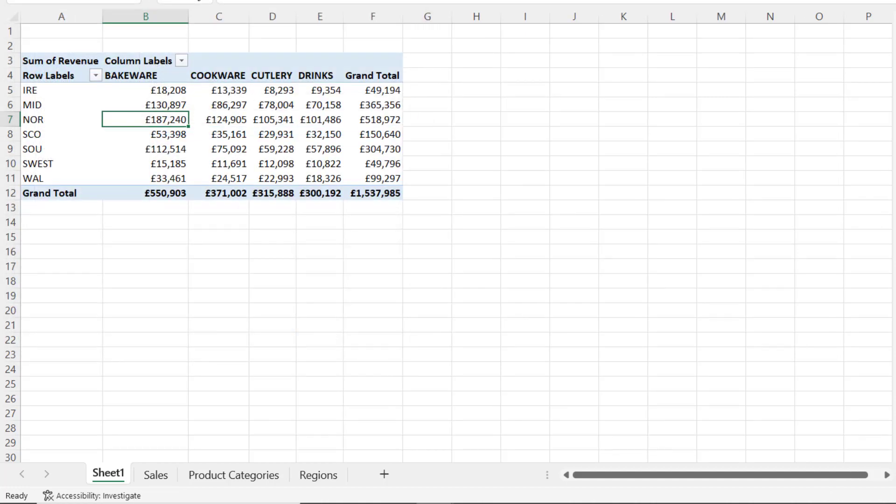
click(160, 473)
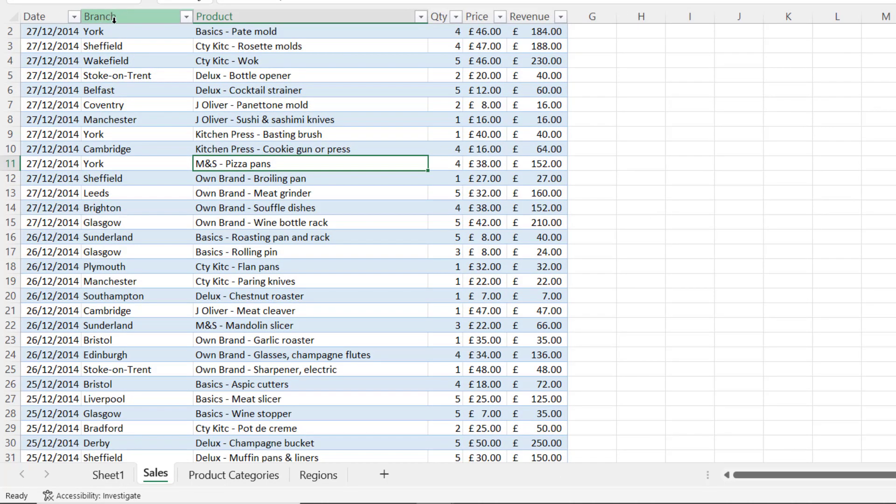
Review the Regions, Sales and Product Categories source sheets, then return to the Sheet1 pivot.
click(318, 477)
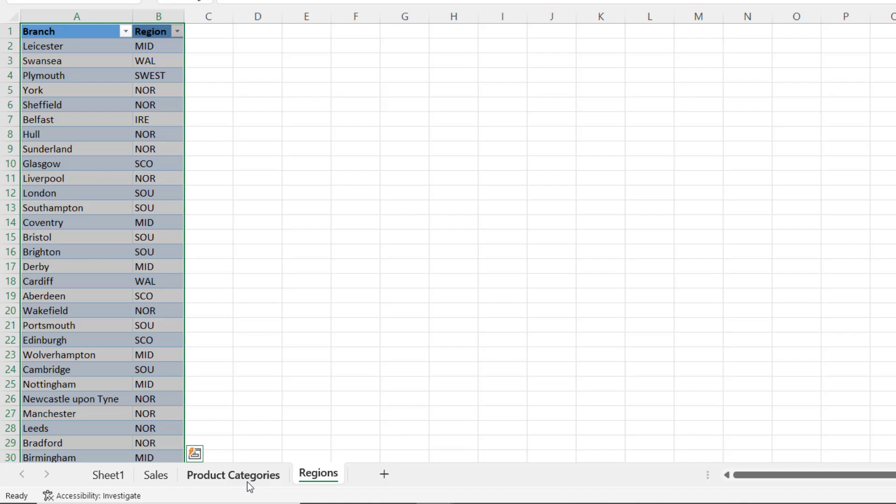
click(162, 477)
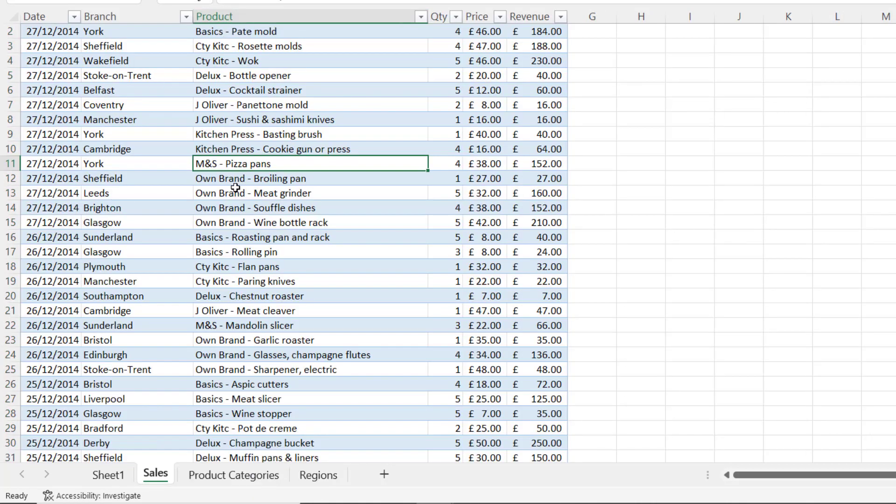
click(233, 475)
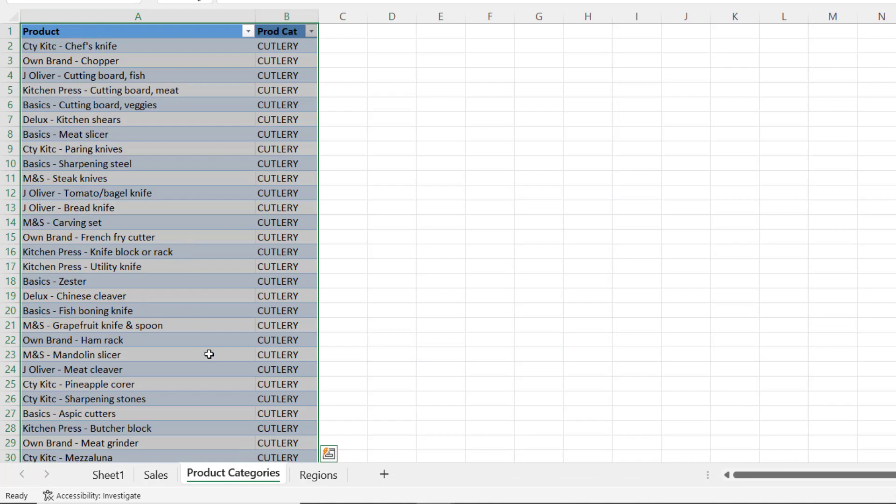
click(108, 475)
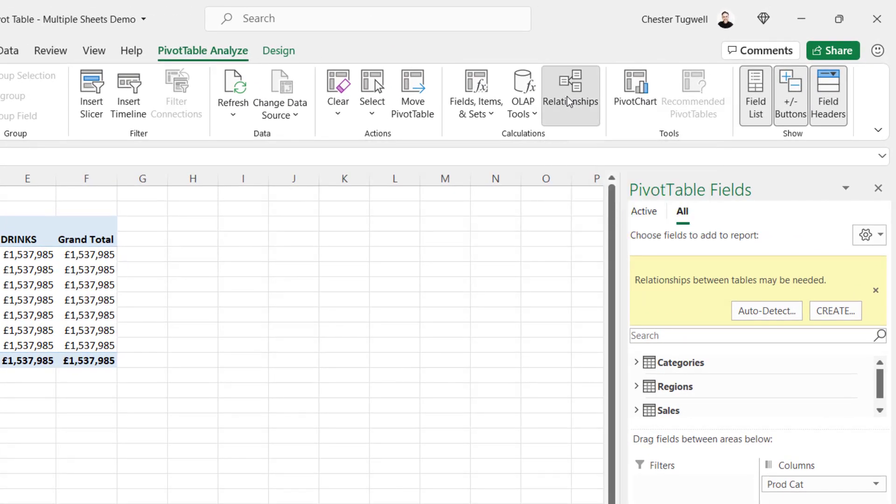
Create a new relationship from Sales column Branch to Regions column Branch.
click(570, 102)
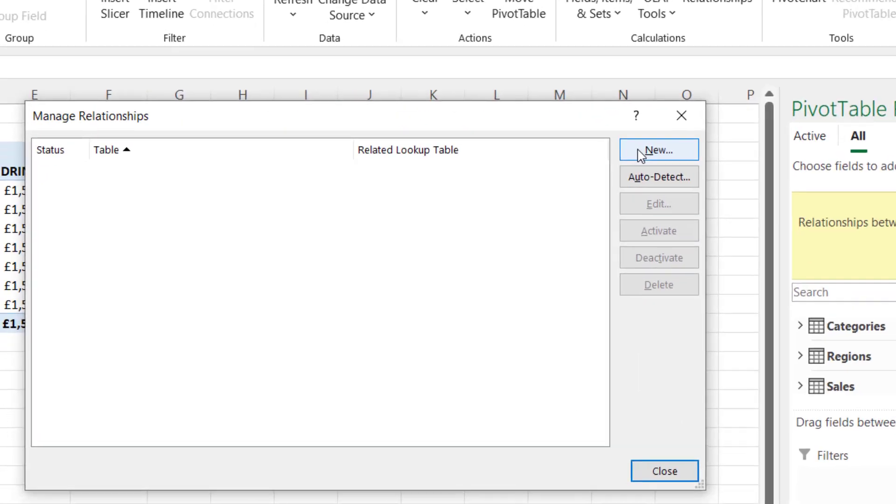
click(658, 150)
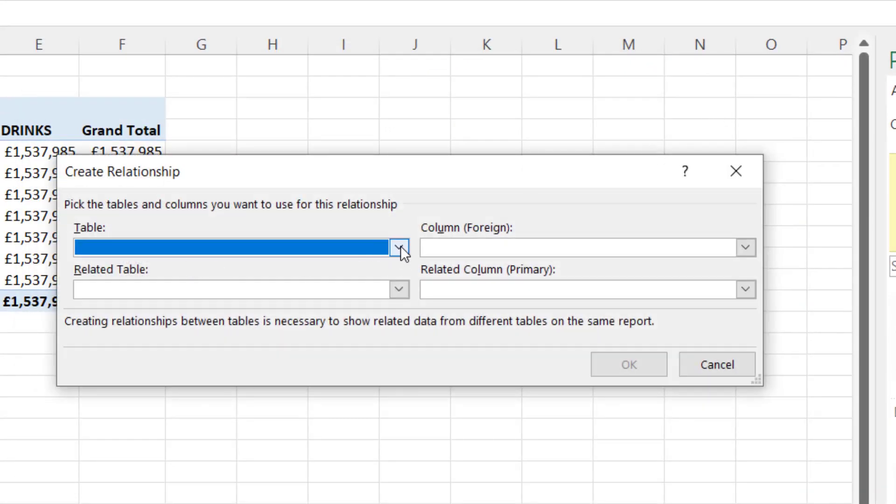
click(400, 247)
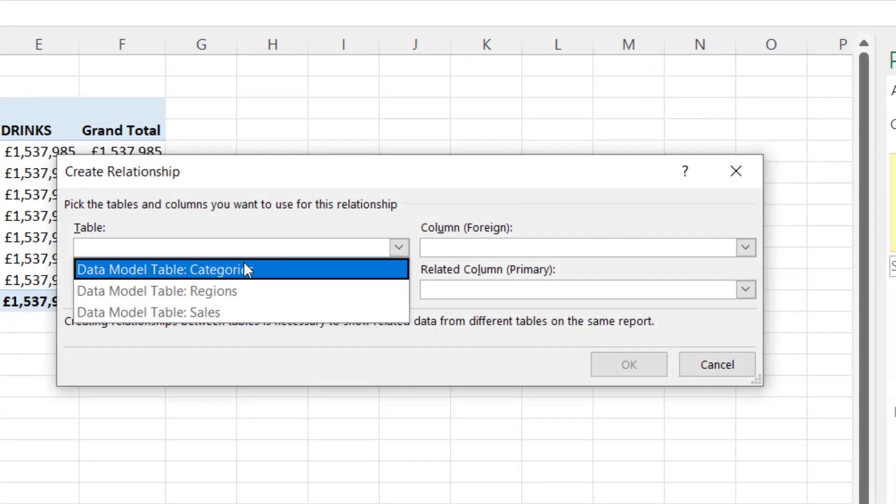
click(205, 308)
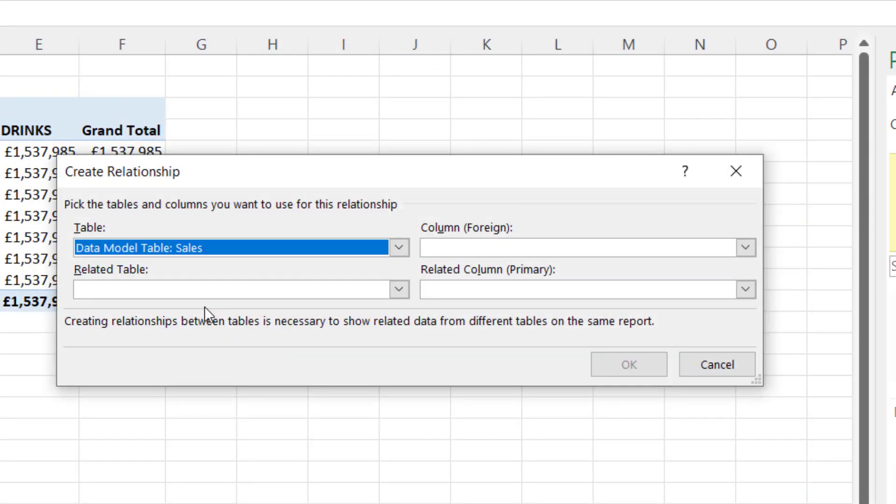
click(458, 252)
click(459, 251)
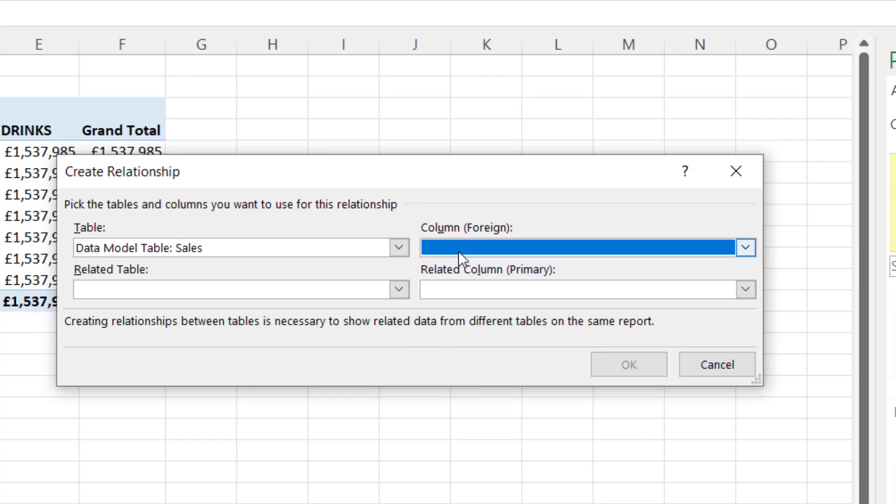
click(459, 251)
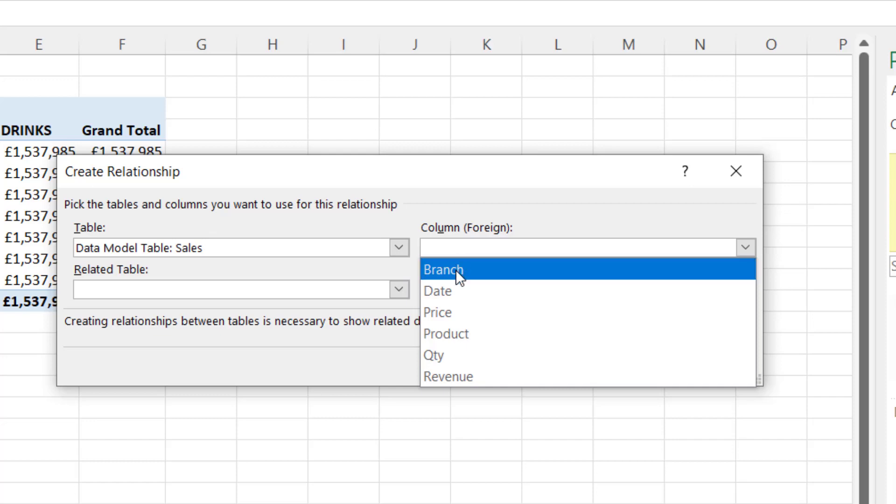
click(455, 270)
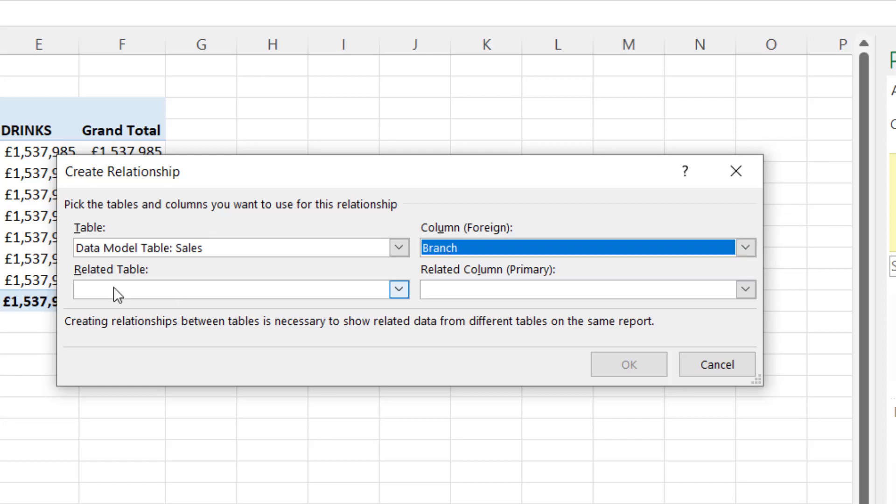
click(400, 288)
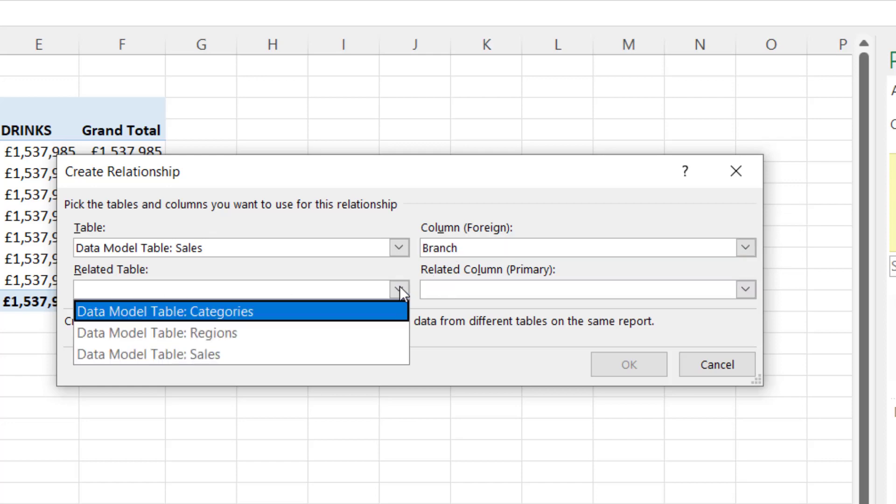
click(220, 331)
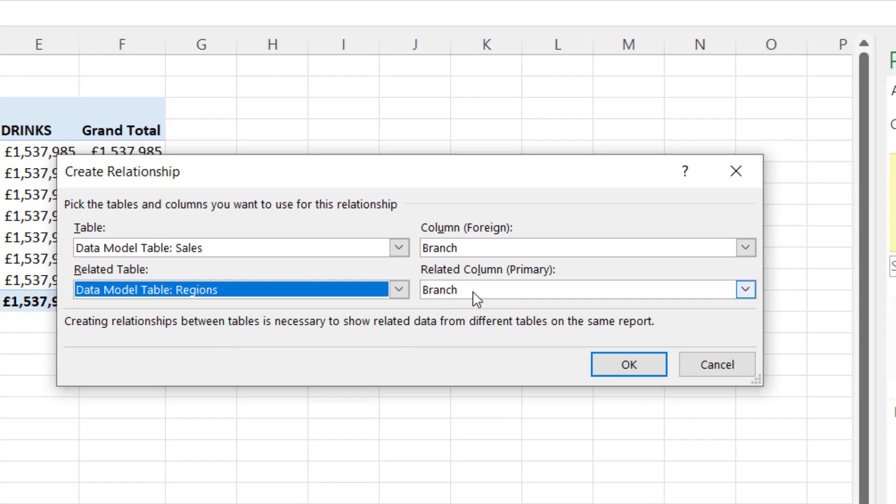
click(622, 363)
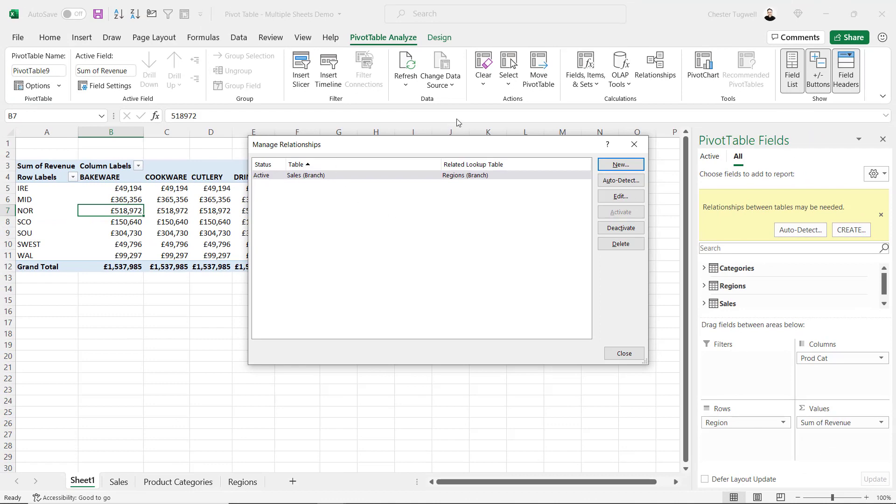
Add a relationship from Sales column Product to Categories column Product, then close Manage Relationships.
drag(430, 140, 368, 128)
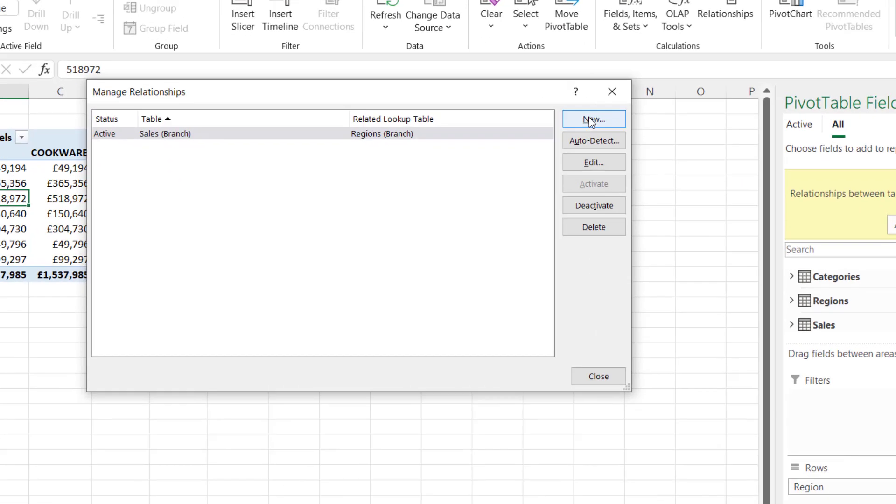
click(558, 153)
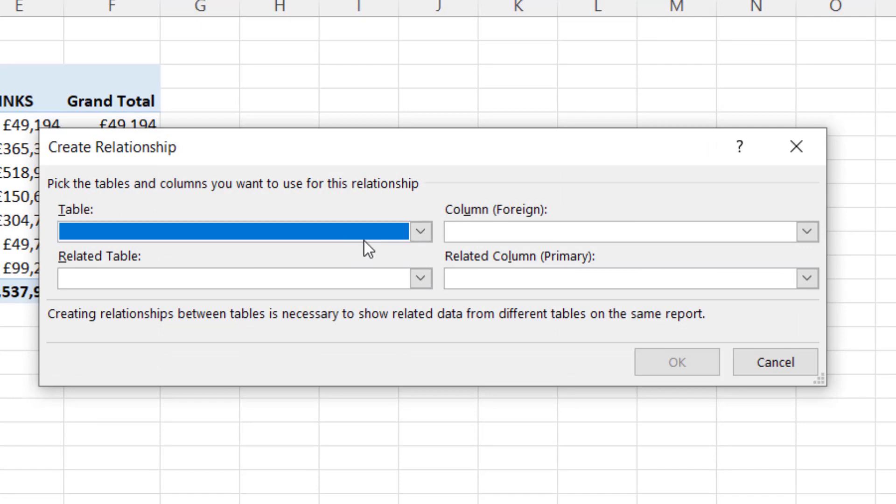
click(421, 231)
click(159, 303)
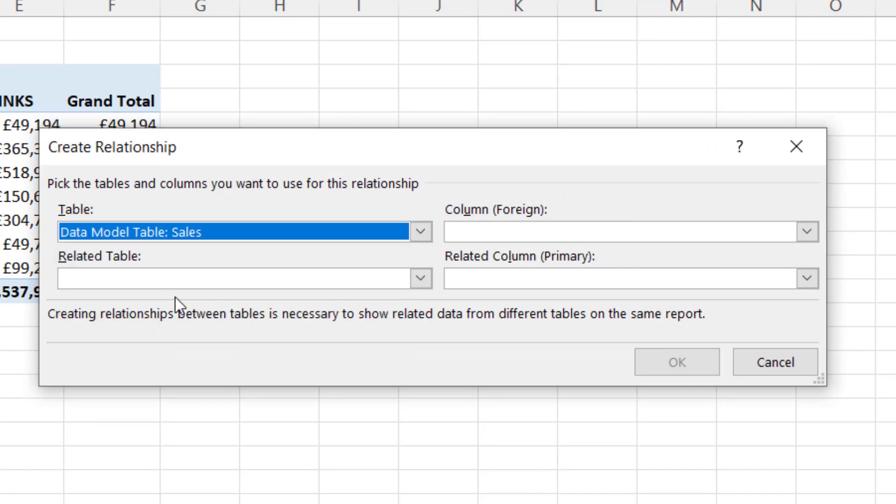
click(497, 229)
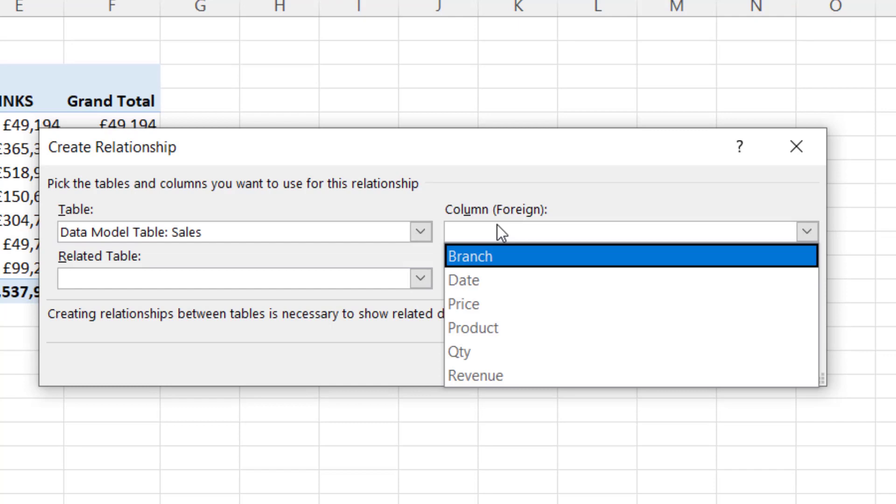
click(477, 331)
click(420, 279)
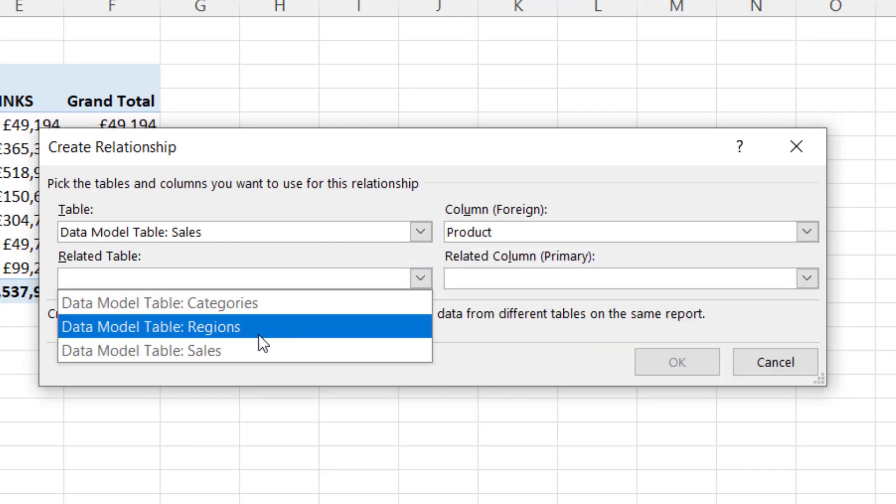
click(251, 308)
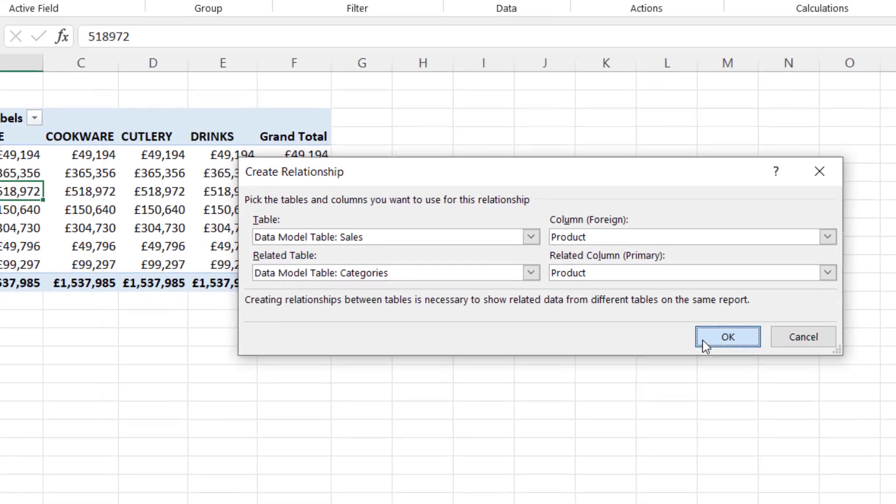
click(647, 364)
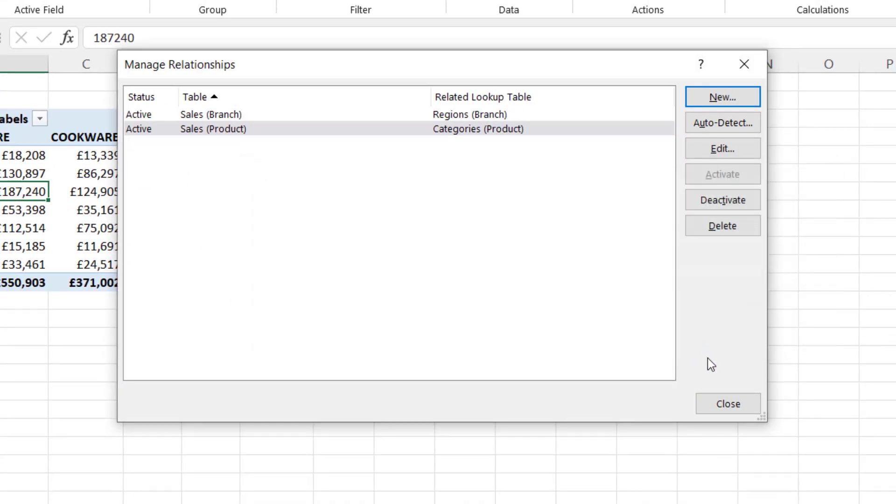
click(734, 402)
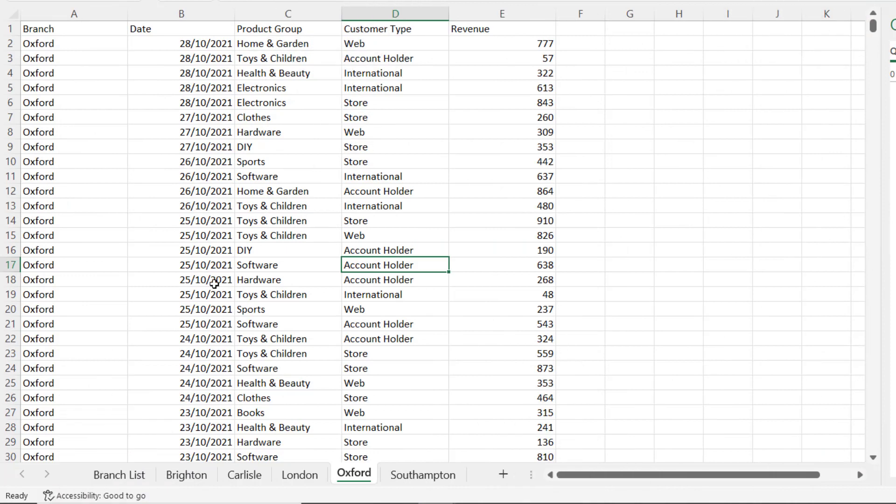
Browse the Brighton, Carlisle and London sheets of Demo 2, then select a cell in the Brighton data.
click(193, 476)
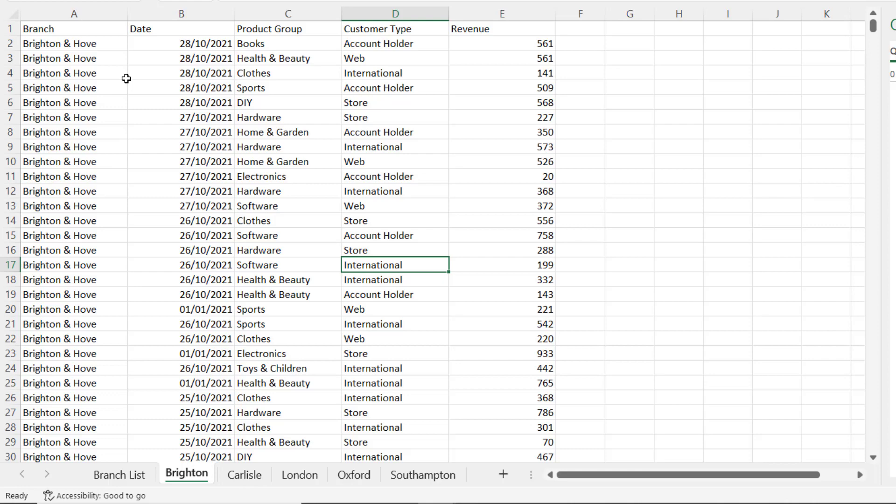
click(240, 474)
click(300, 474)
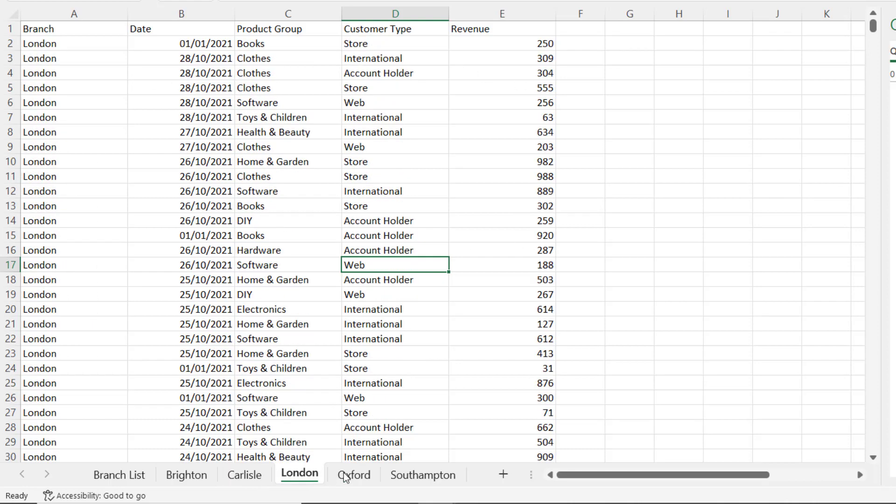
click(216, 473)
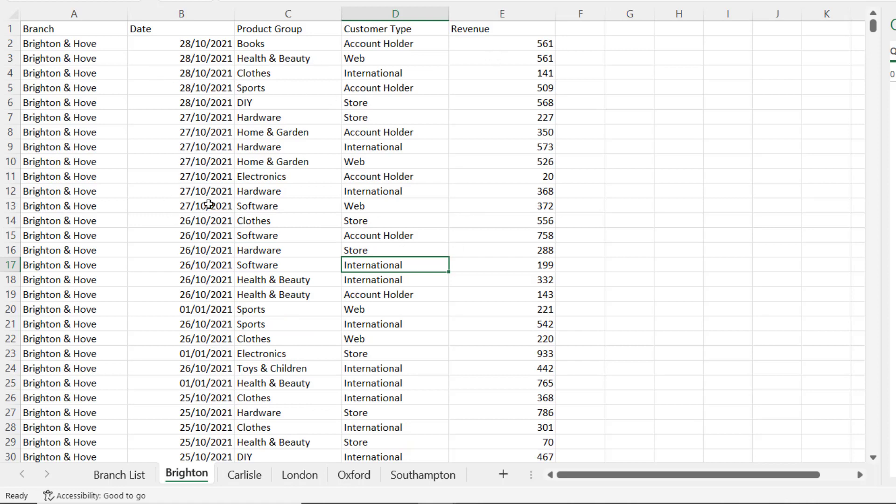
click(201, 191)
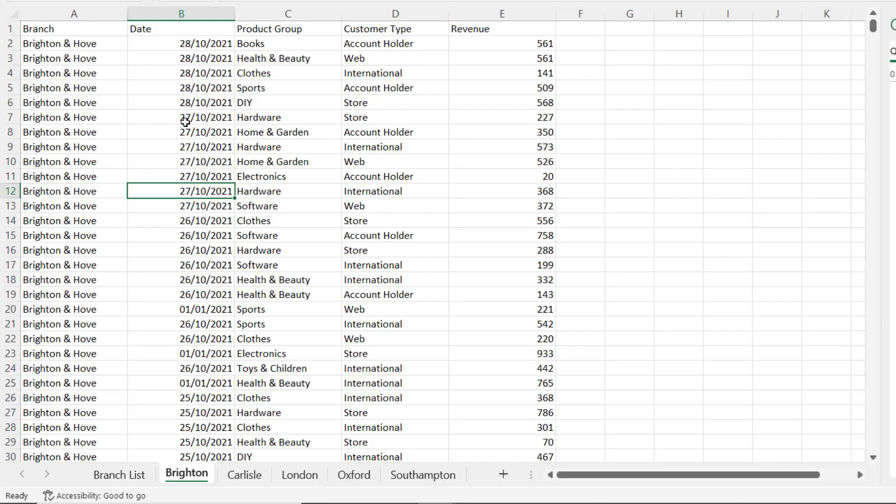
key(Up)
key(Up)
key(Up)
key(Up)
key(Up)
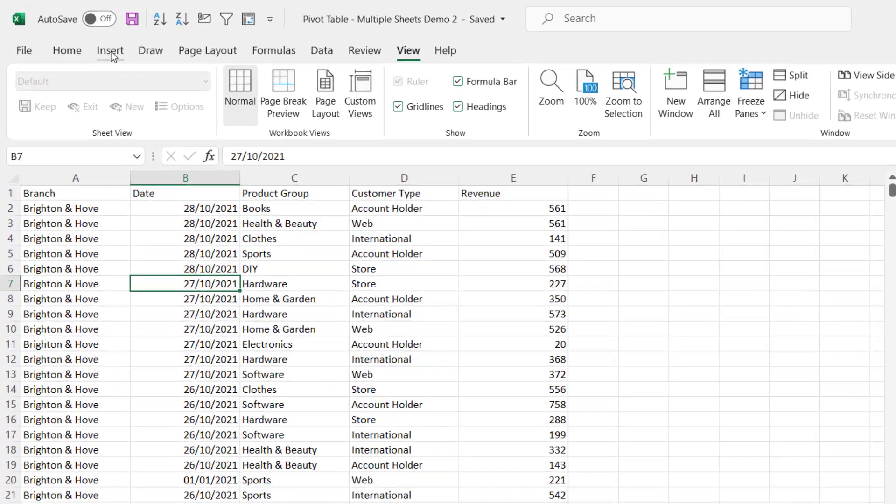
Convert the Brighton sales data into an Excel table and name it Brighton.
click(111, 52)
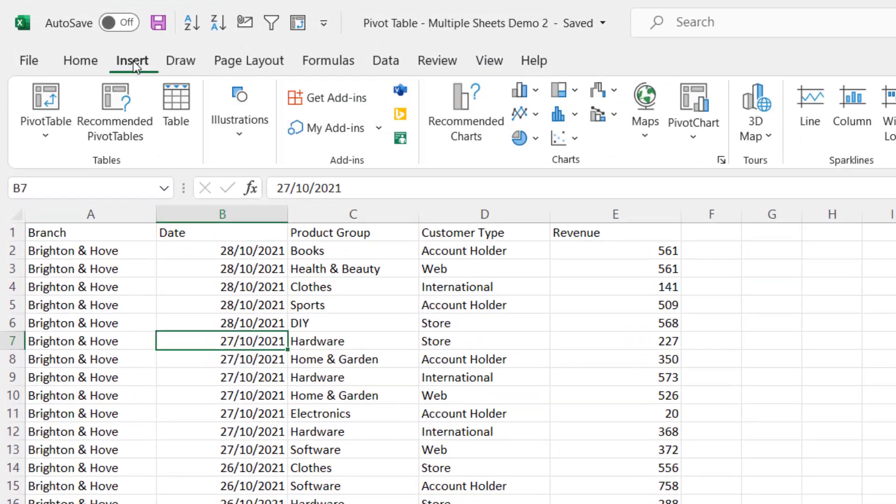
click(177, 112)
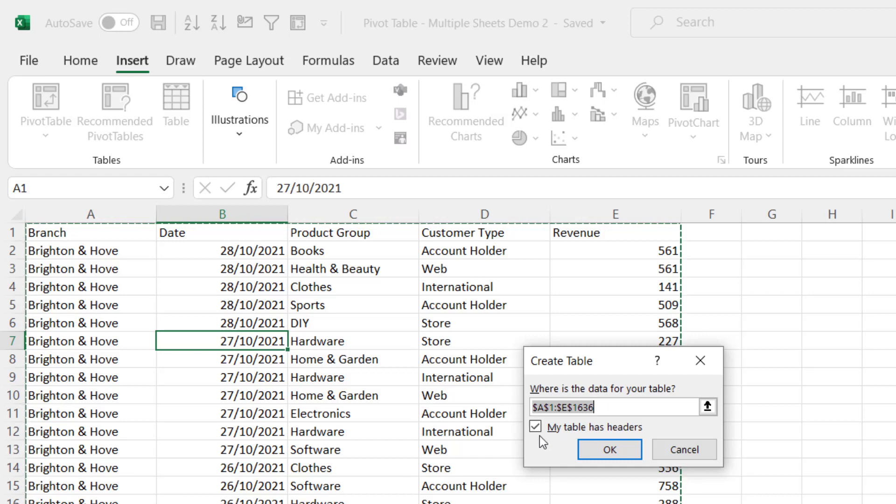
click(604, 449)
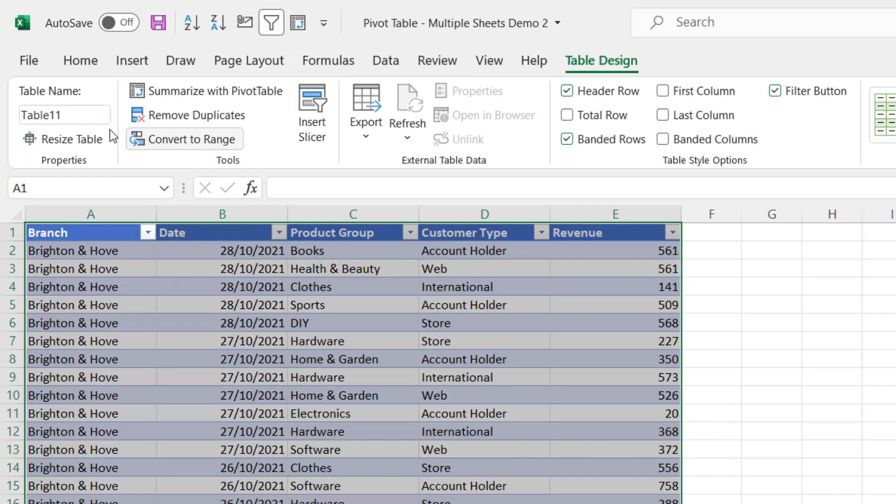
click(88, 115)
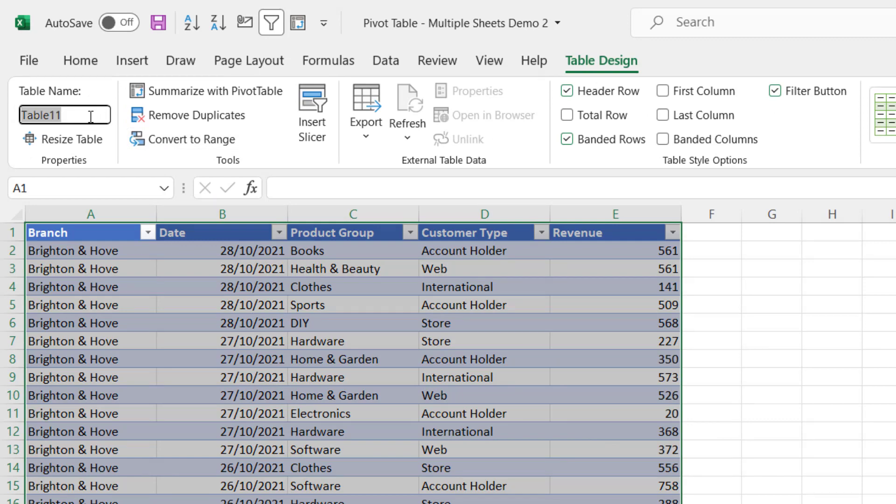
text(Brighton)
key(Return)
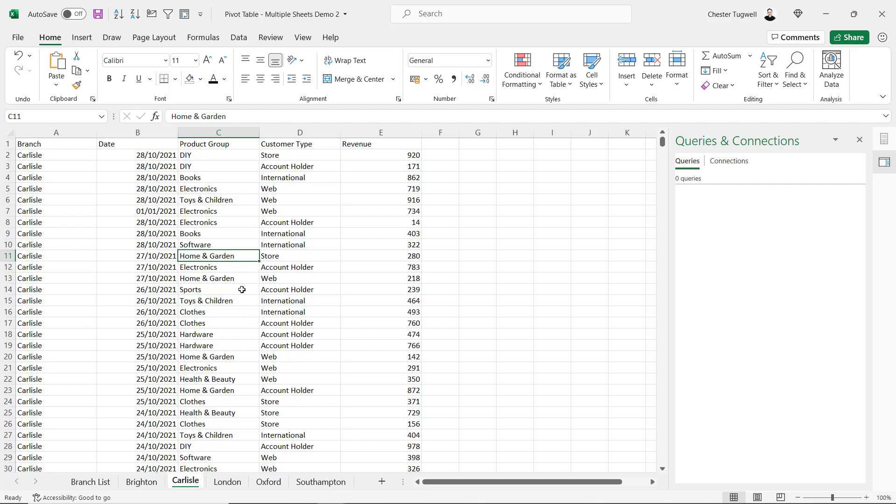
Turn the Carlisle data into a table named Carlisle.
key(ctrl+t)
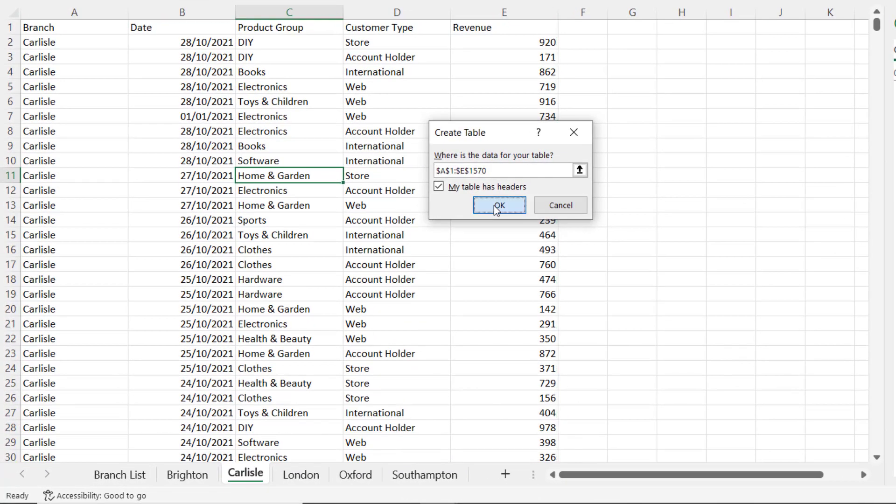
click(497, 208)
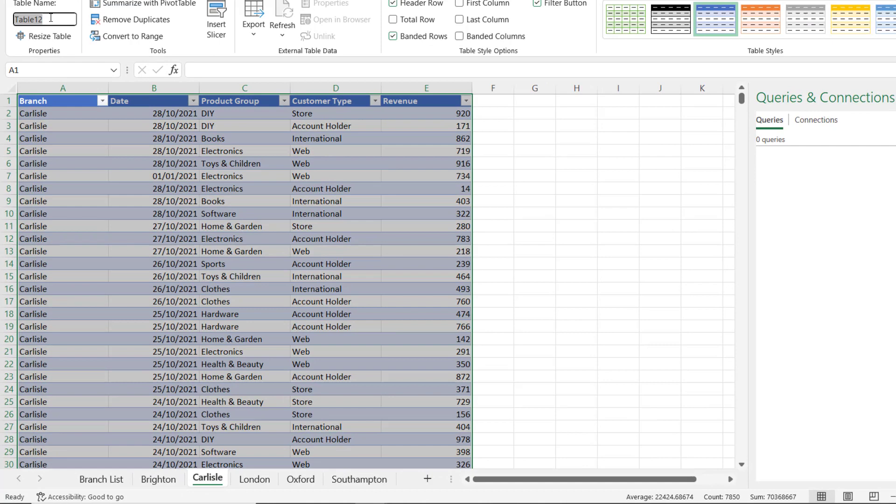
click(50, 29)
text(Carlis)
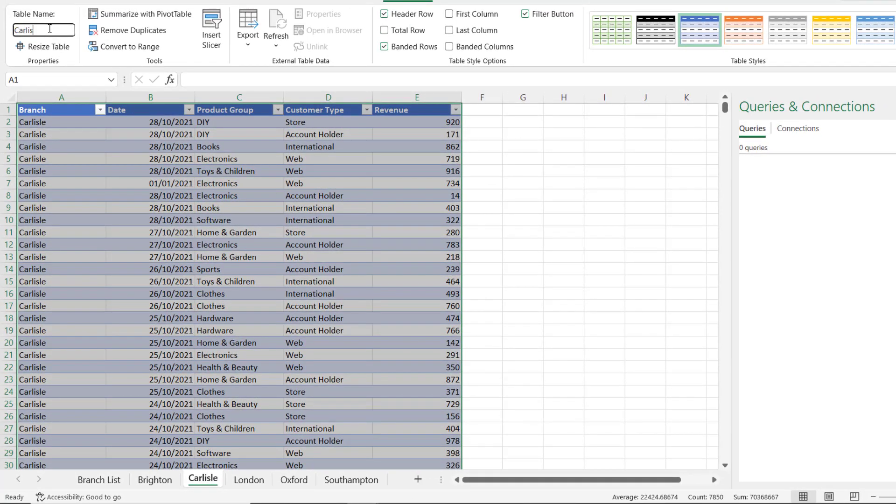
text(le)
key(Return)
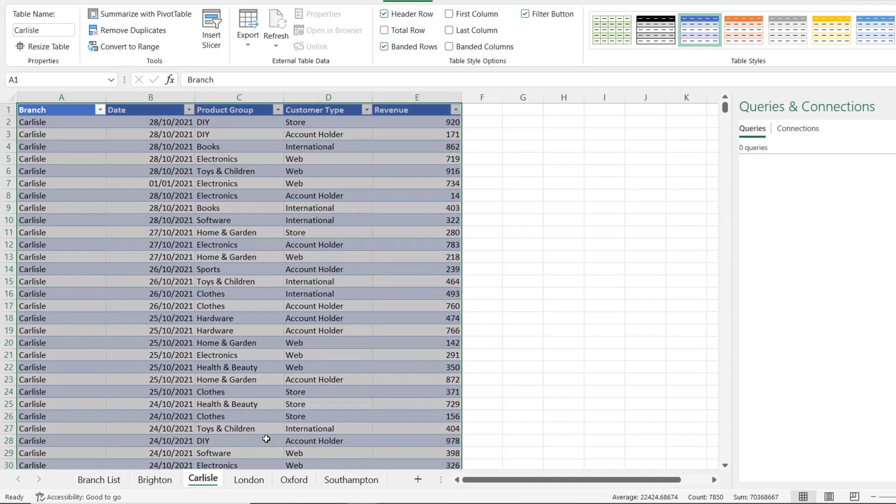
On the London sheet, turn the data into a table named London.
click(244, 479)
click(159, 270)
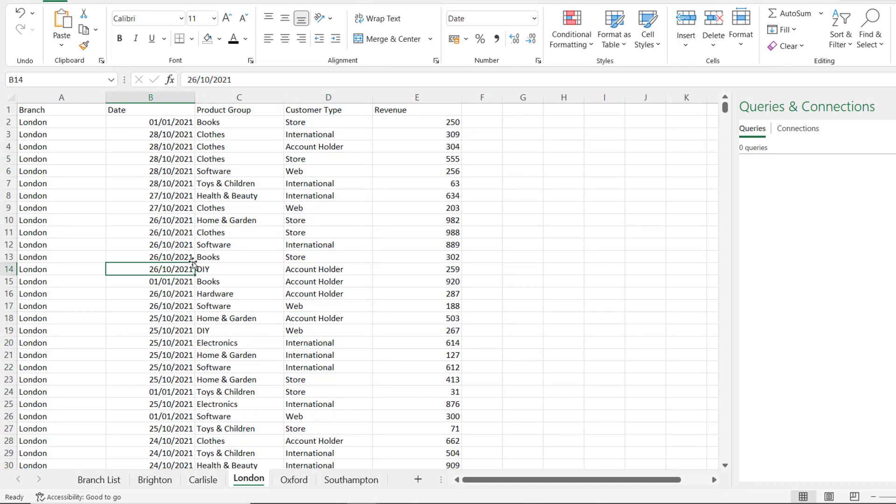
key(ctrl+t)
key(Return)
click(33, 26)
text(London)
key(Return)
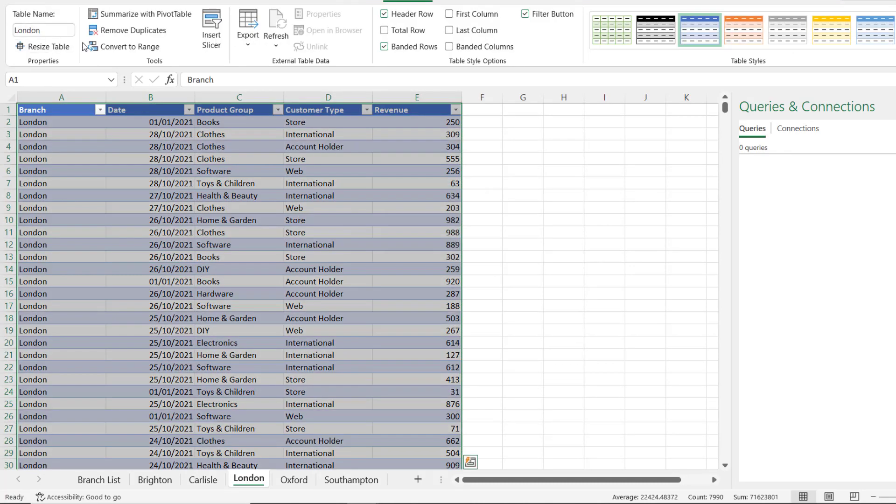
On the Oxford sheet, turn the data into a table named Oxford.
key(ctrl+Page_Down)
click(219, 260)
key(ctrl+t)
key(Return)
click(46, 30)
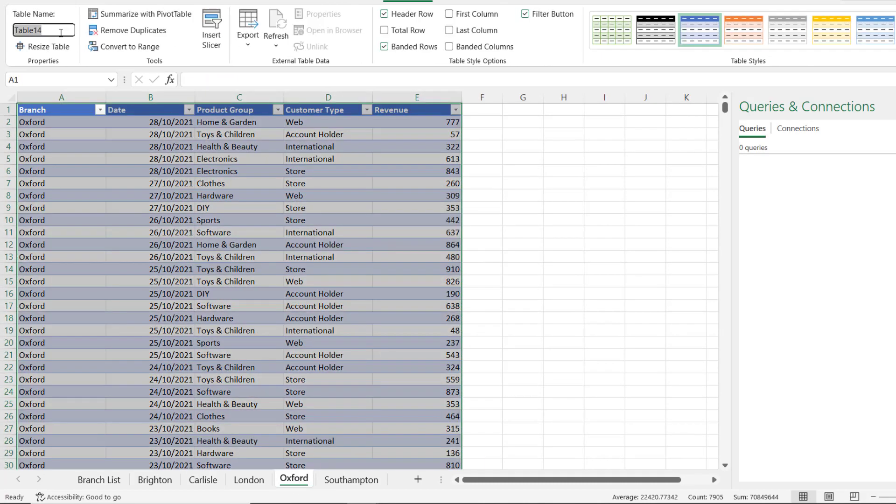
text(Oxford)
key(Return)
On the Southampton sheet, turn the data into a table named Southampton.
click(351, 480)
click(229, 292)
key(ctrl+t)
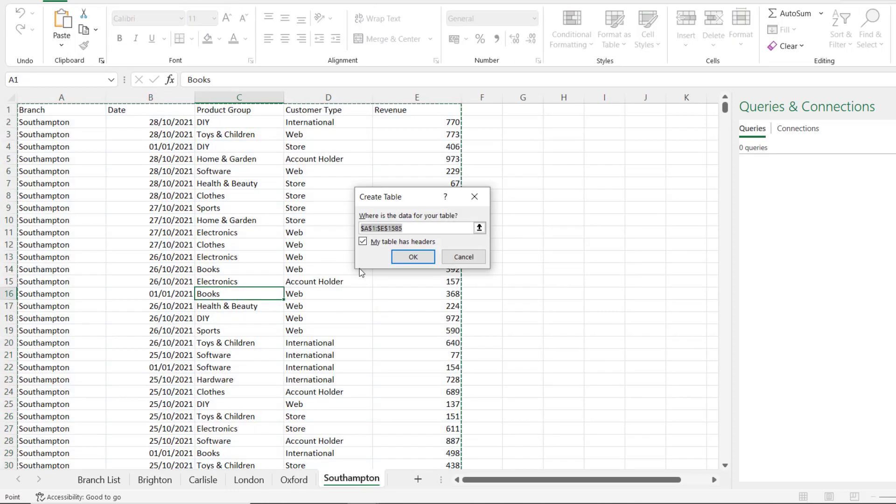
key(Return)
click(36, 31)
text(Southampton)
key(Return)
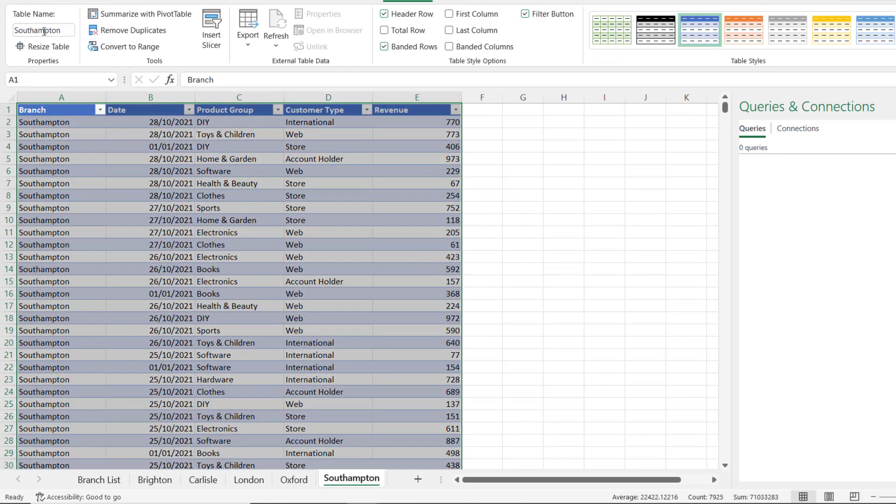
click(239, 244)
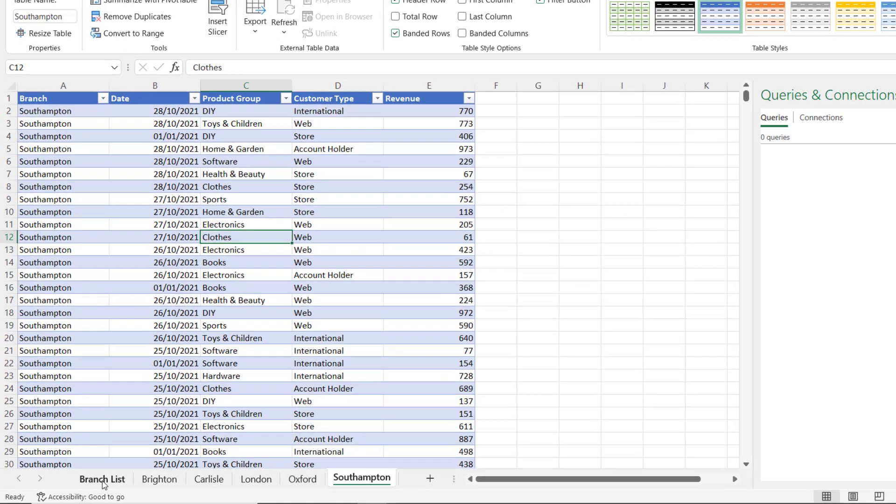
Format the Branch List sheet's names in A1:A6 as a headed table named Branch_list.
click(99, 480)
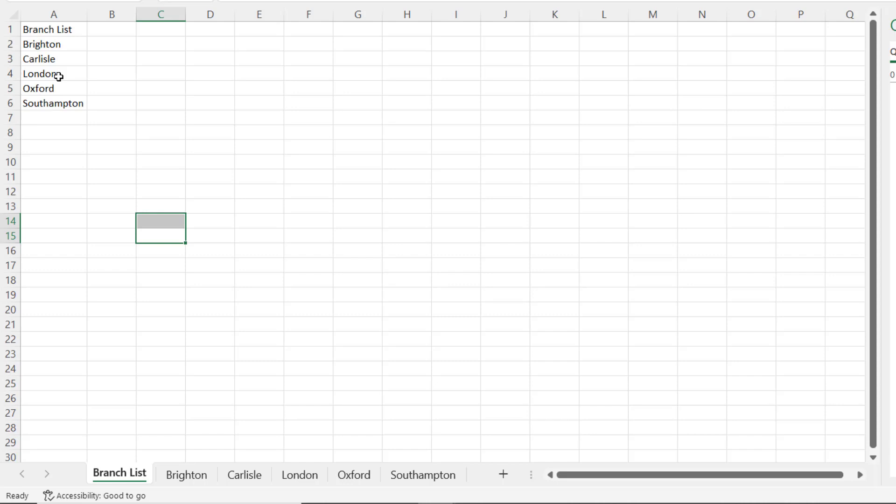
click(60, 62)
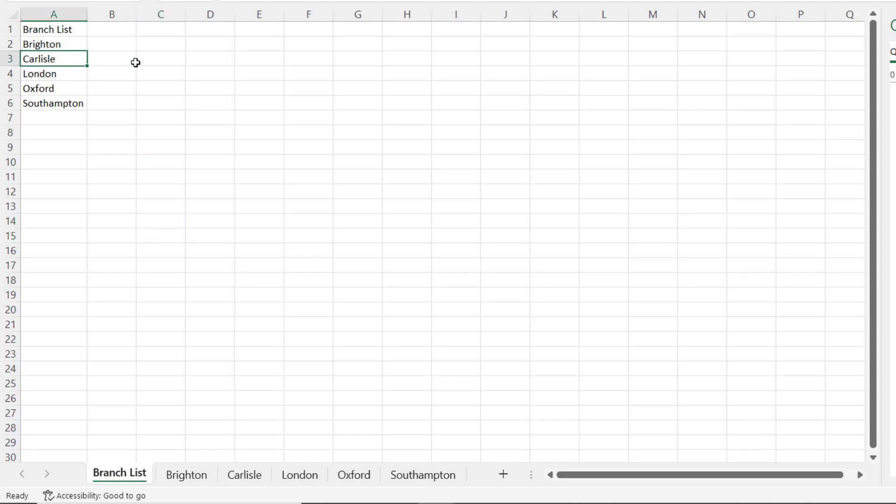
key(ctrl+t)
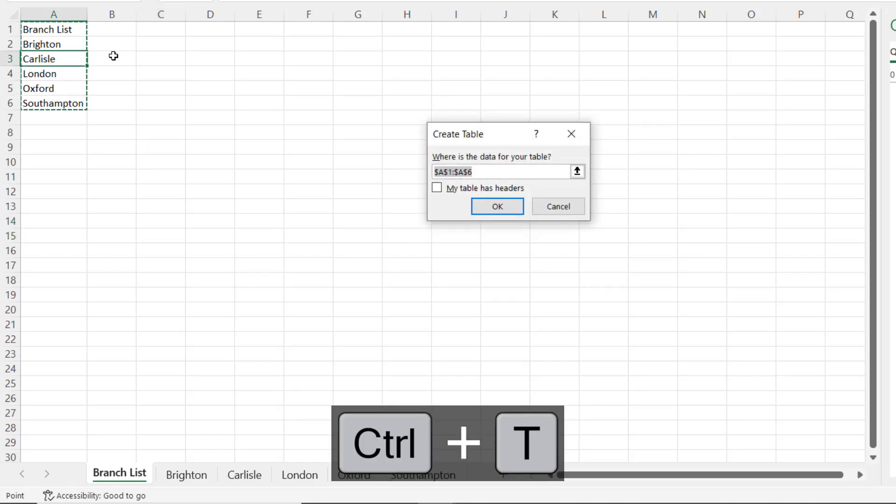
click(437, 188)
click(497, 206)
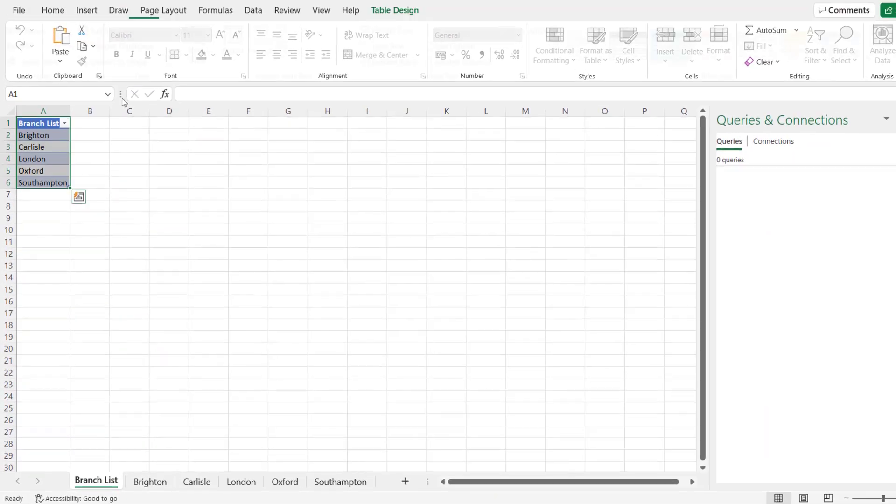
click(99, 86)
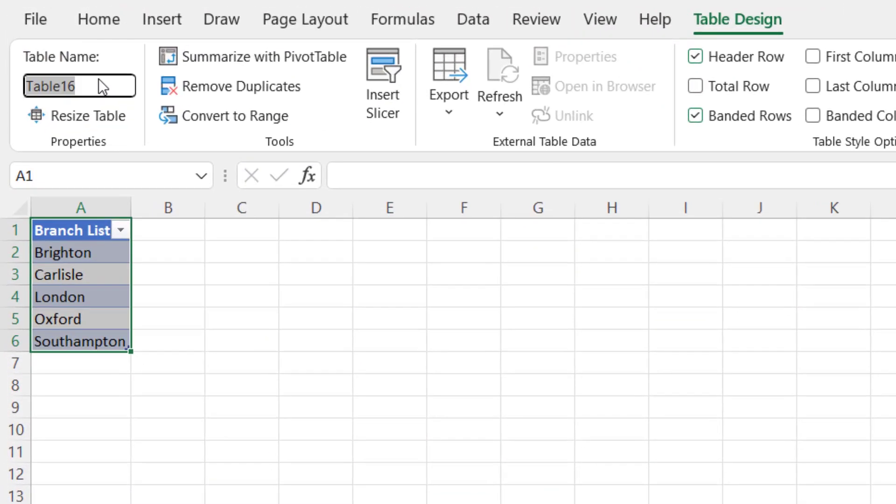
text(Br)
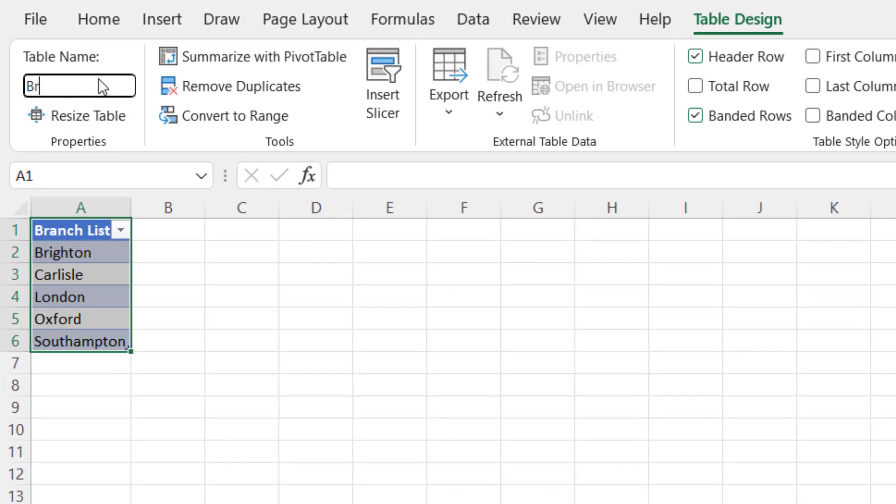
text(anch_list)
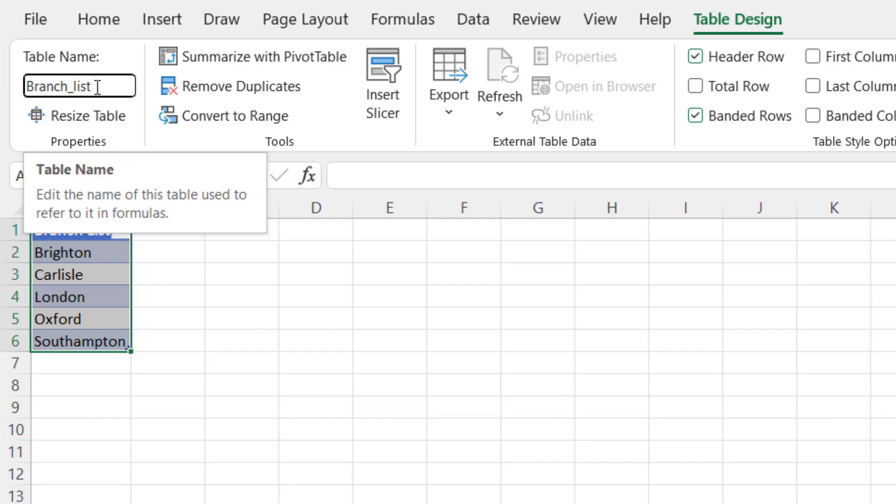
key(Return)
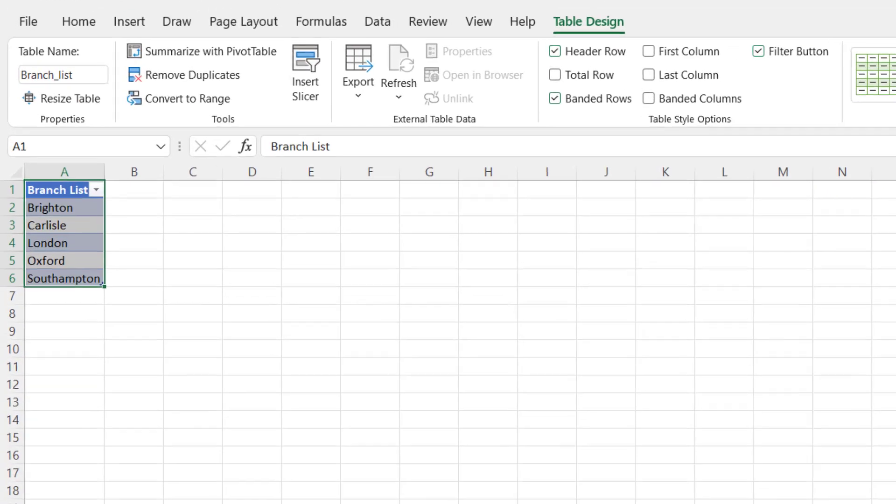
Create a new blank Power Query query from Data > Get Data > From Other Sources.
click(428, 24)
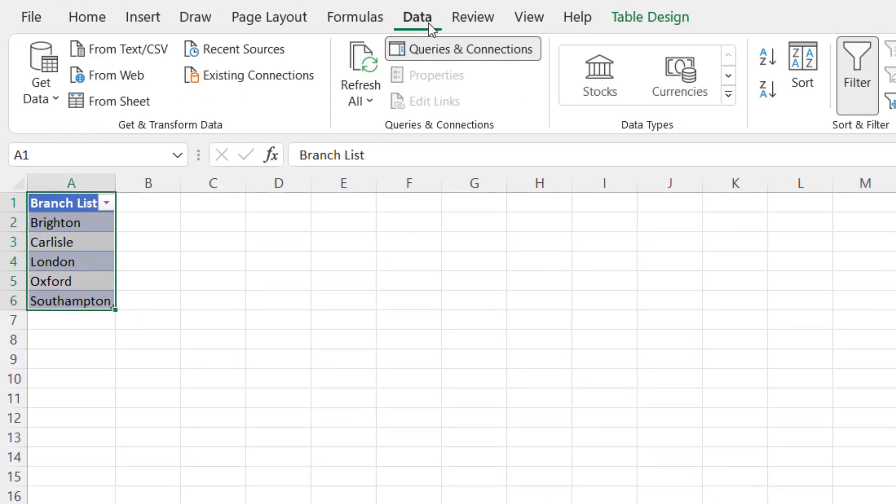
click(52, 88)
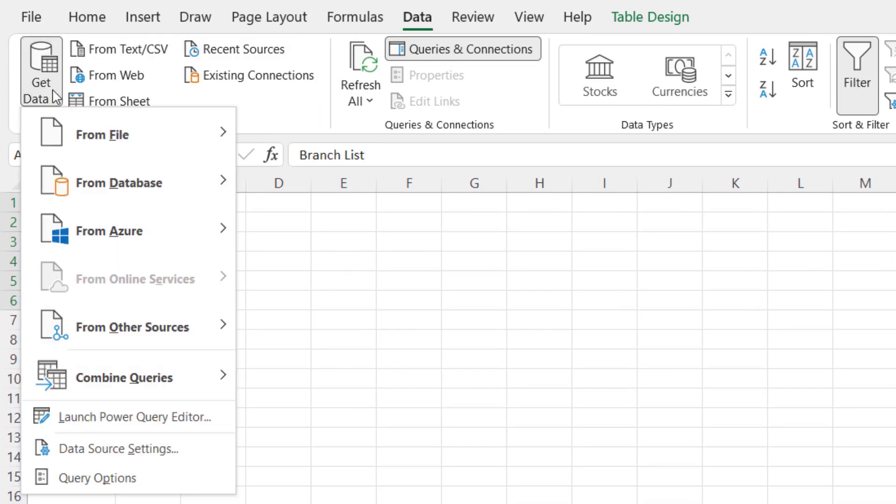
mouse_move(107, 310)
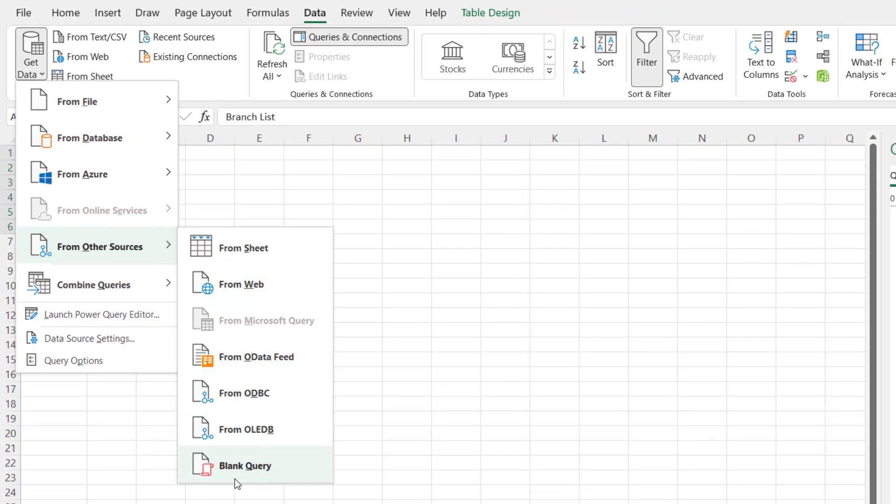
click(233, 478)
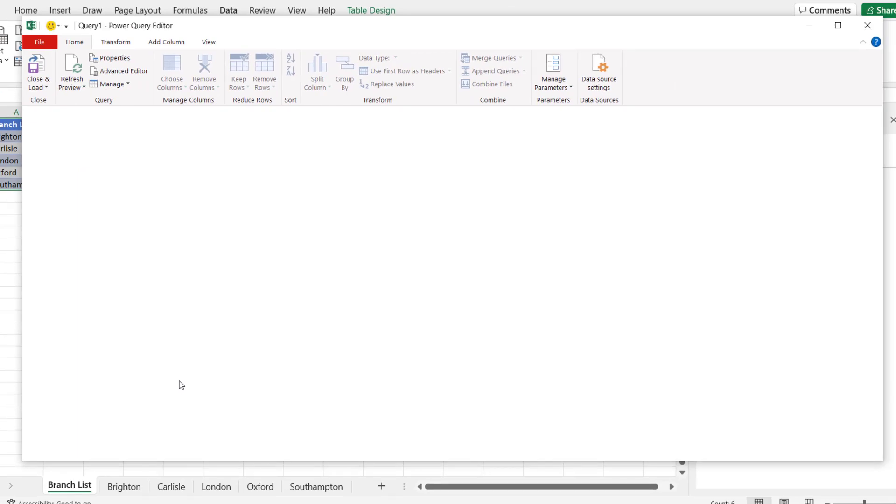
Enter =Excel.CurrentWorkbook() as the query formula to list the workbook's tables.
click(312, 122)
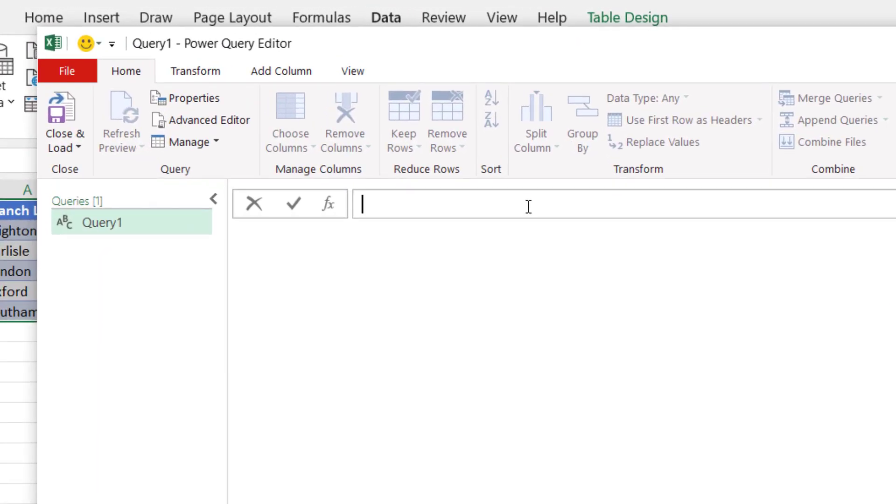
text(=Ex)
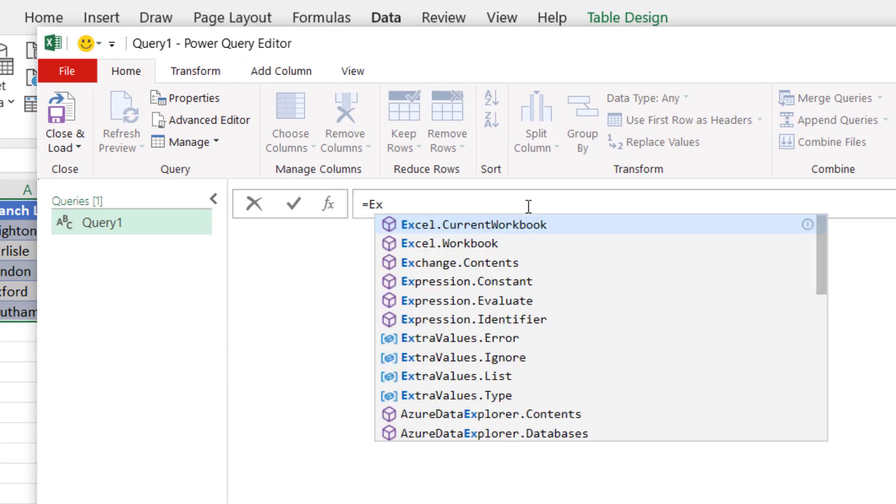
key(BackSpace)
key(BackSpace)
text(exc)
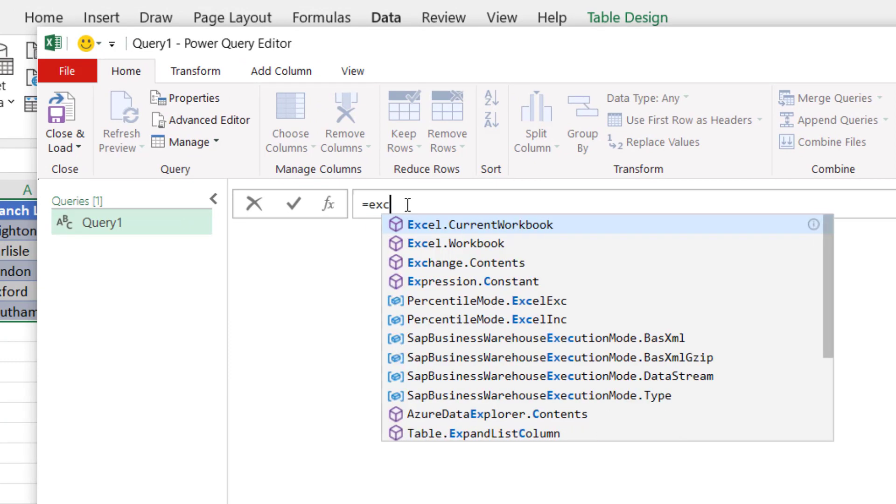
click(456, 229)
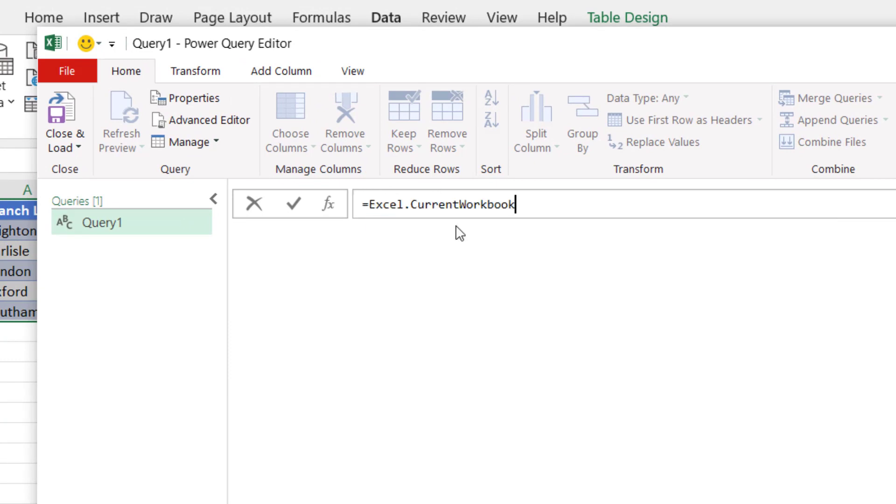
text(())
key(Return)
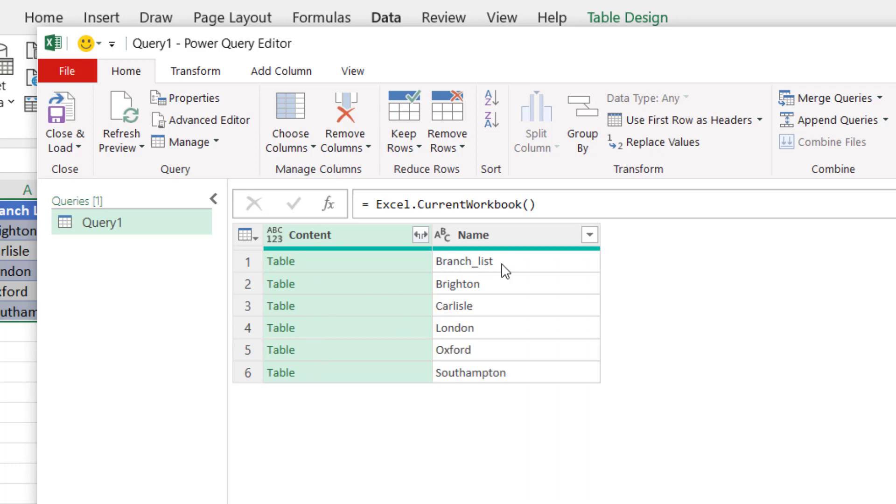
Filter Branch_list out of the query's Name column.
click(590, 236)
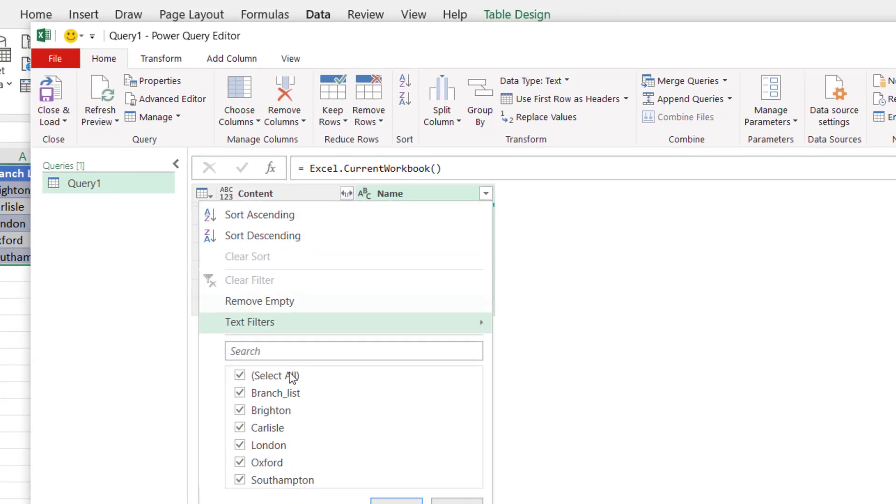
click(222, 363)
click(365, 467)
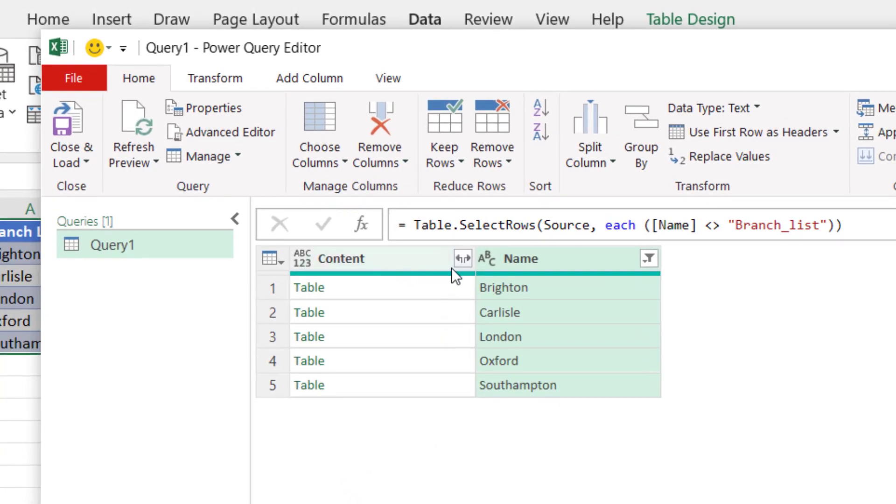
Expand all Content columns of the branch tables and remove the Name column.
click(463, 260)
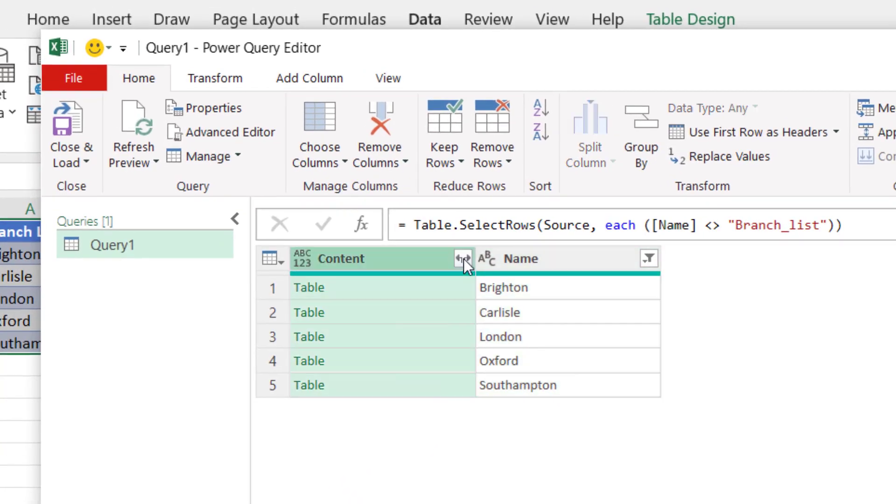
click(463, 259)
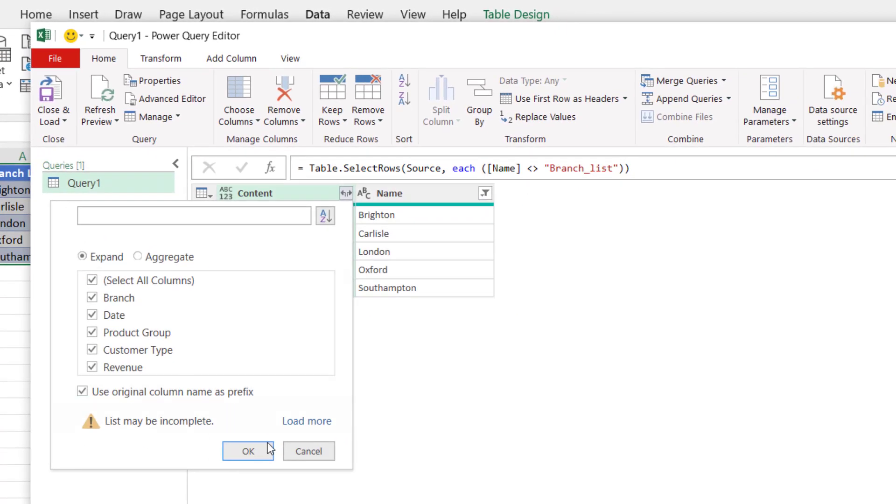
click(259, 452)
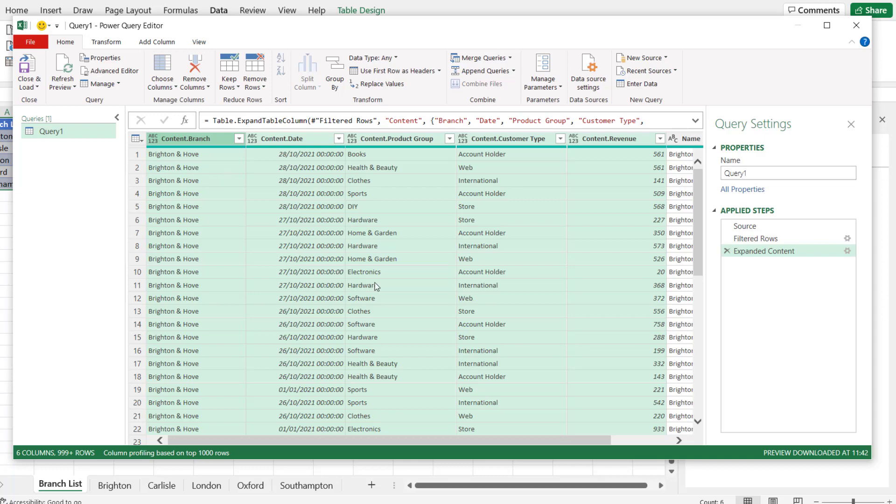
drag(437, 441, 518, 441)
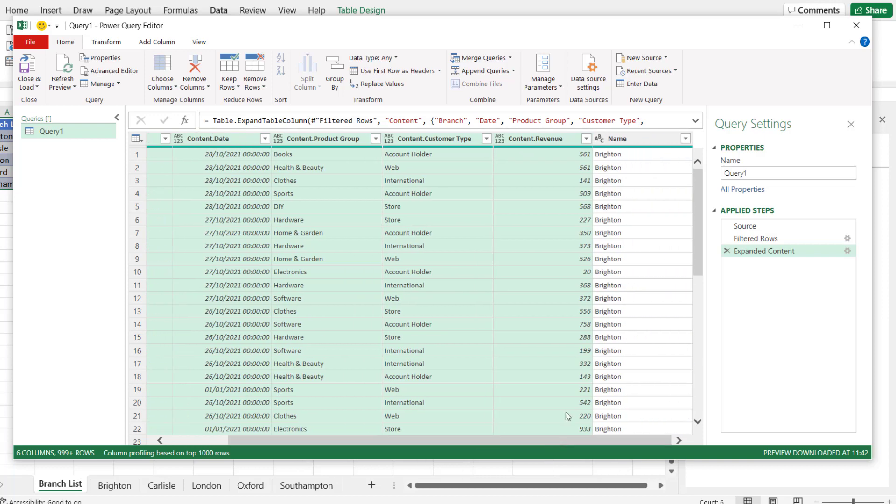
right_click(615, 142)
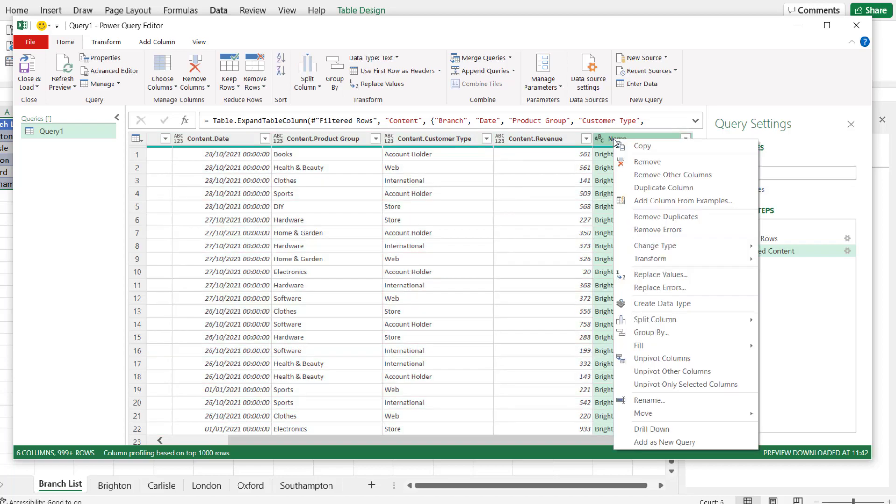
click(634, 163)
Load Query1 as a PivotTable report on a new worksheet via Close & Load To.
click(29, 84)
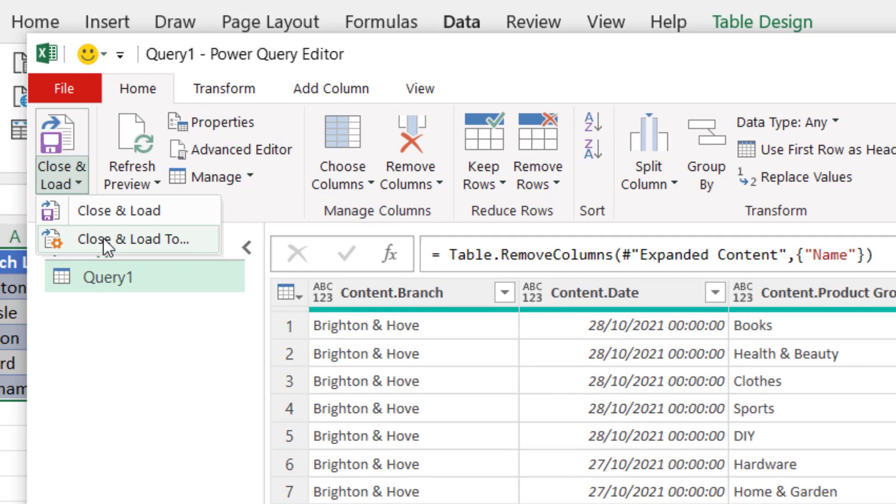
click(102, 237)
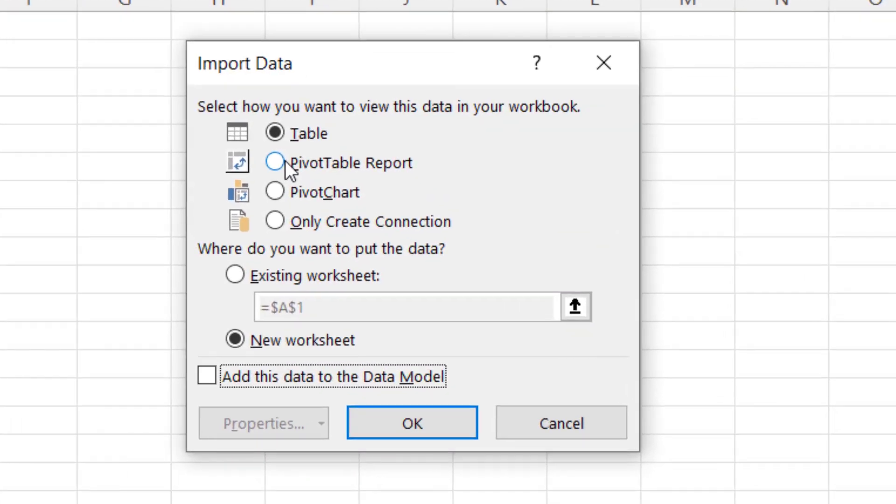
click(400, 225)
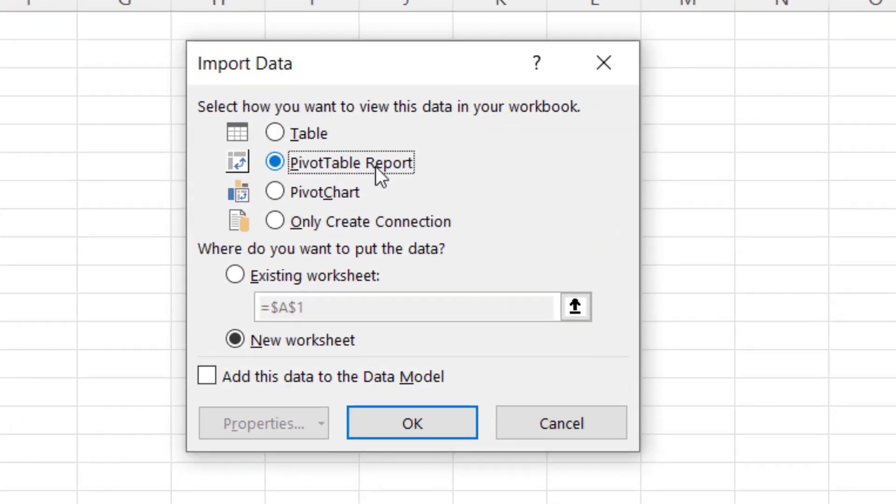
click(389, 424)
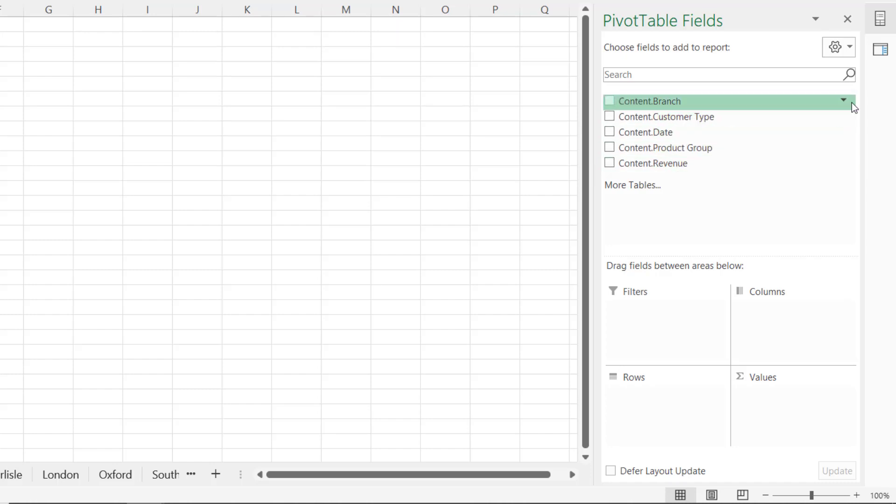
Reopen Query1, undo the expand steps, and re-expand Content without the column-name prefix.
click(881, 55)
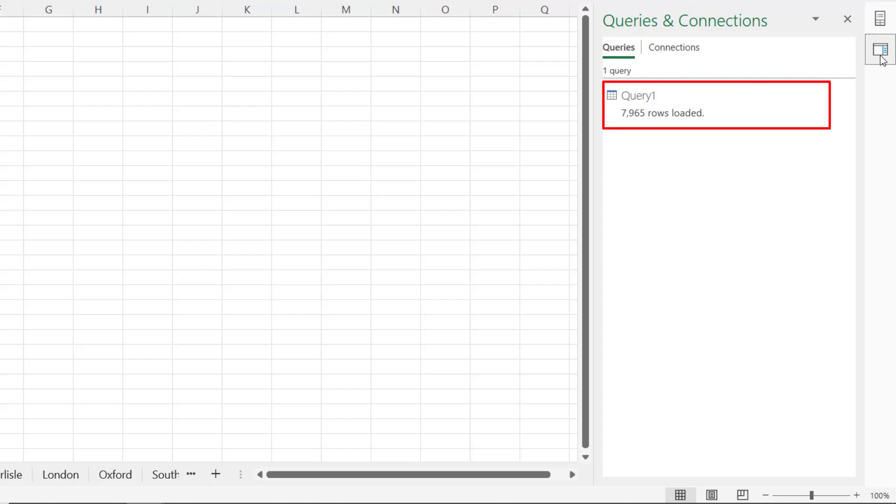
double_click(670, 112)
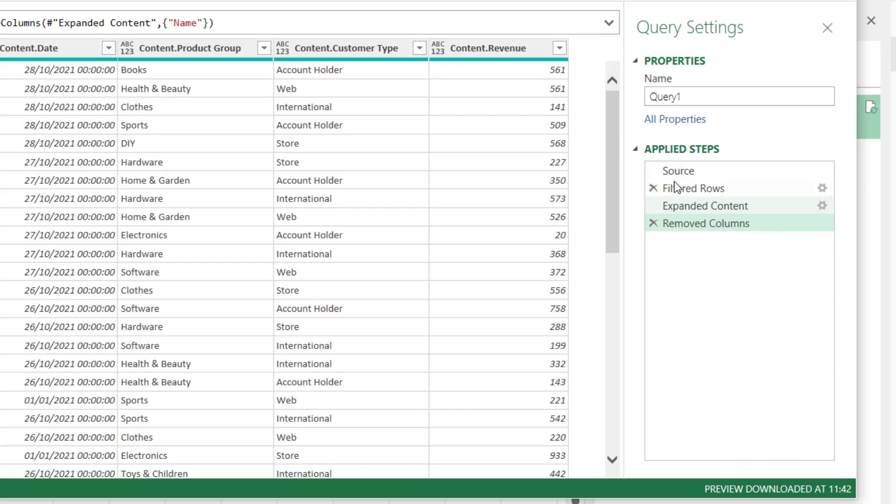
click(652, 224)
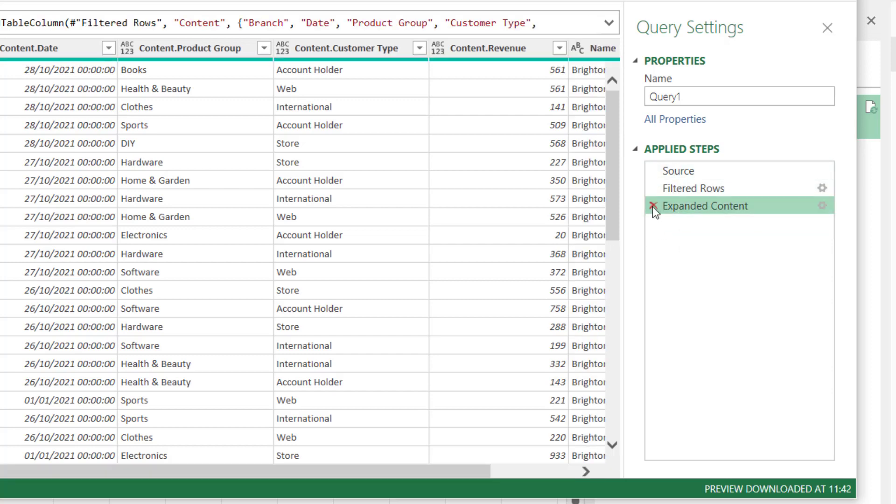
click(653, 207)
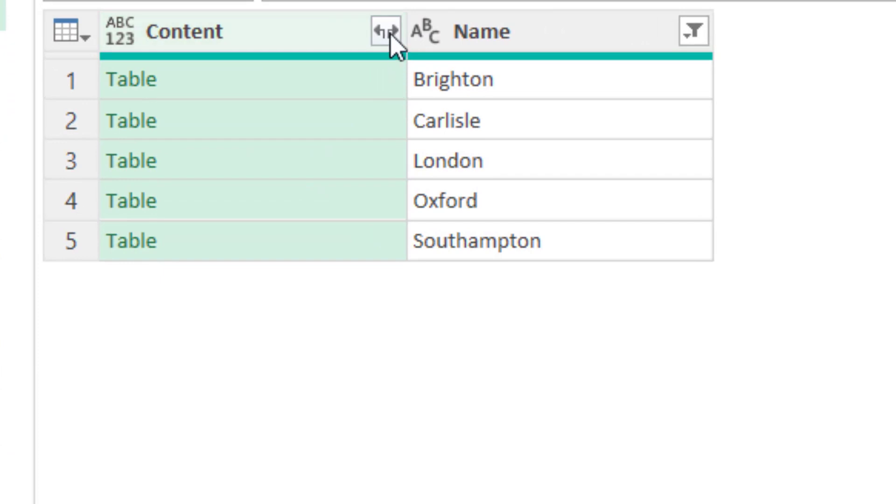
click(390, 34)
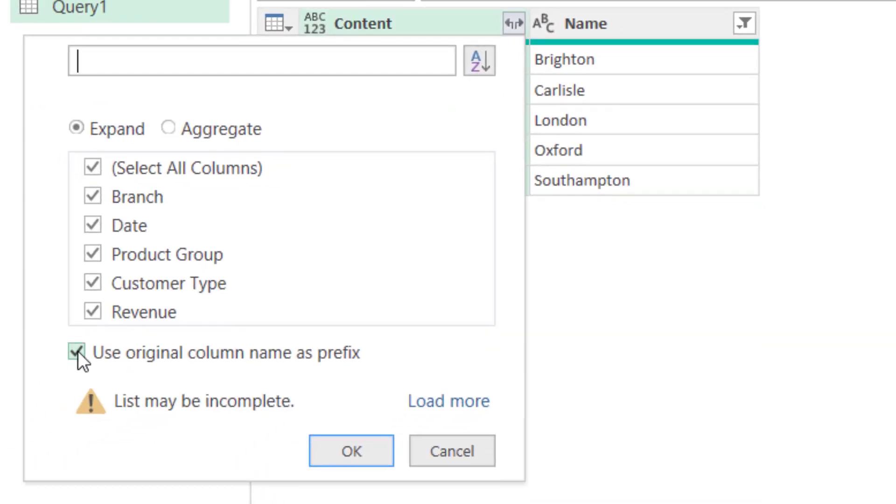
click(78, 350)
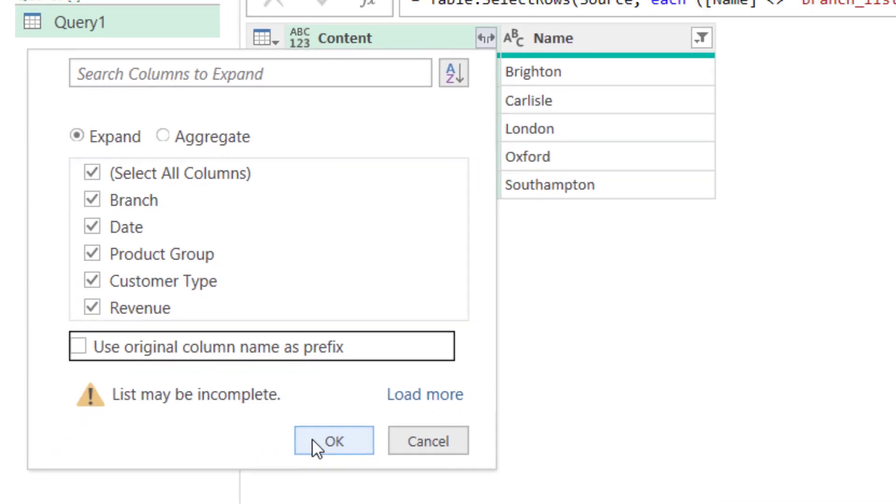
click(312, 441)
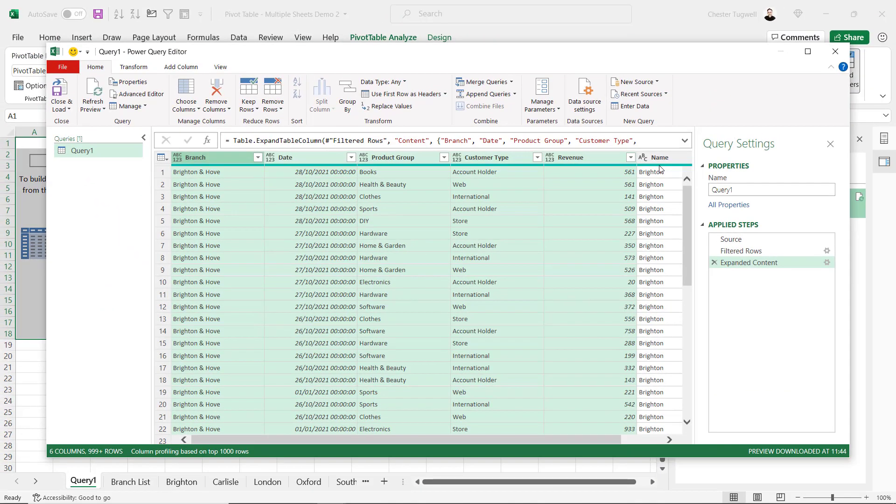
Remove the Name column, rename the query All_Branches, and load it.
click(662, 159)
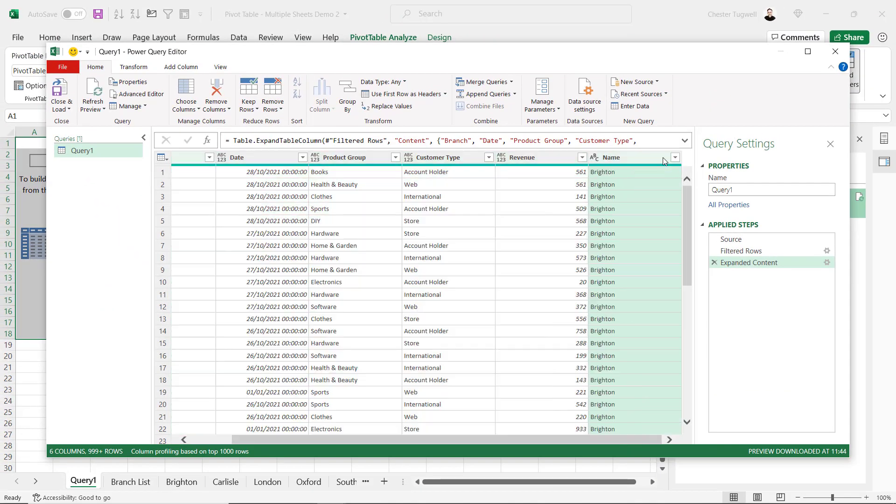
right_click(629, 160)
click(658, 182)
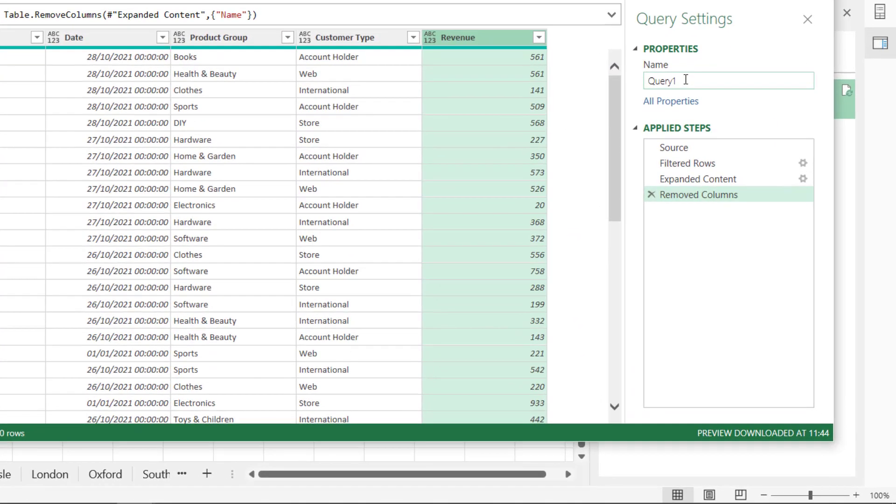
drag(736, 188, 704, 192)
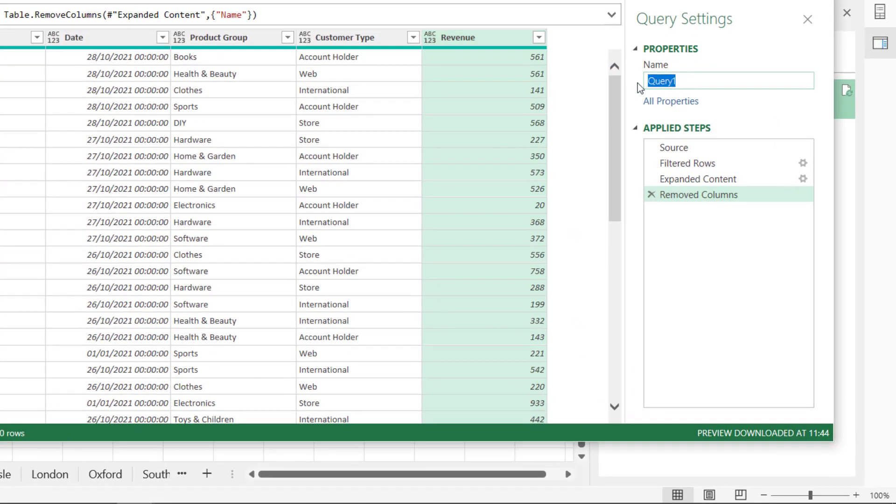
text(Branches)
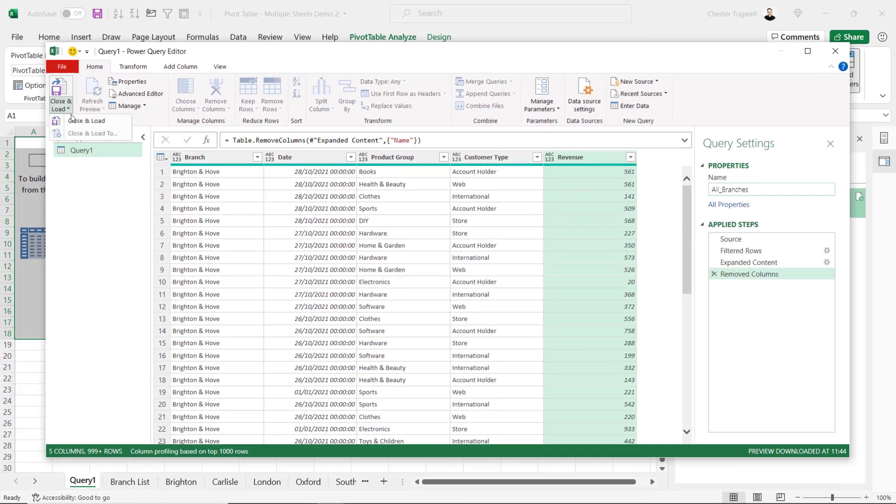
click(84, 123)
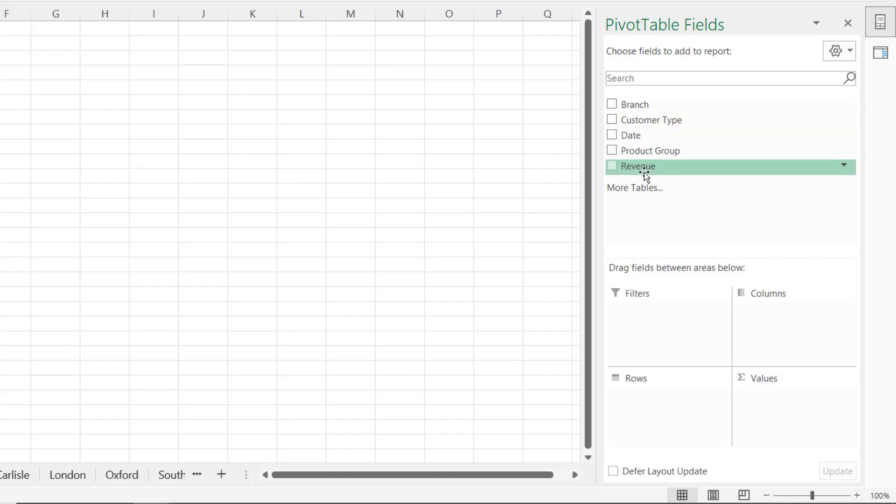
Lay out the pivot with Branch and Product Group rows, Customer Type columns, and Sum of Revenue as £ currency with 0 decimals.
click(612, 105)
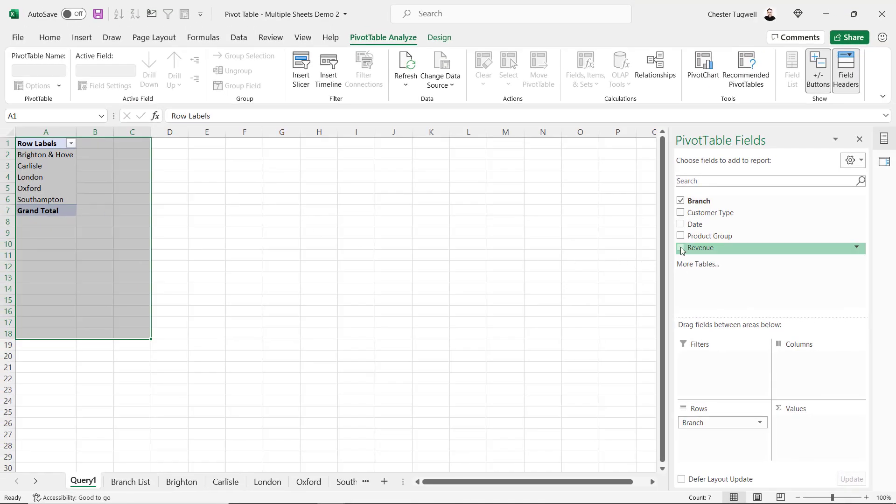
click(681, 247)
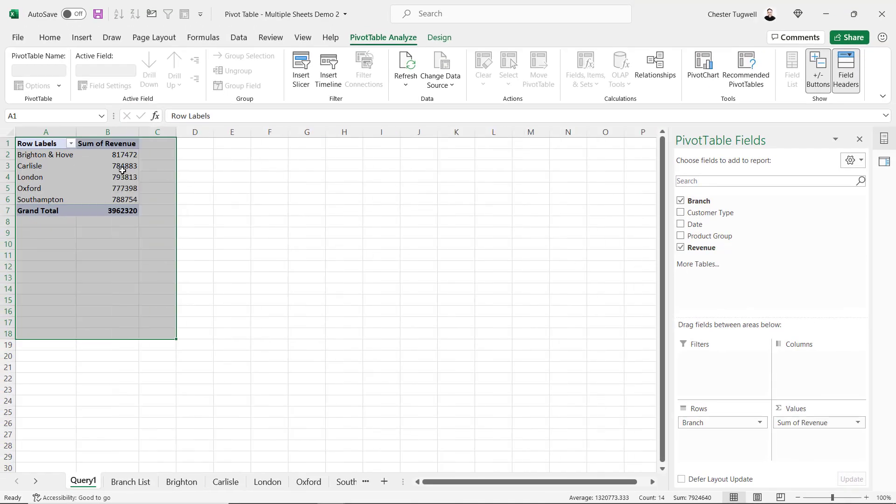
click(122, 171)
right_click(123, 170)
click(158, 211)
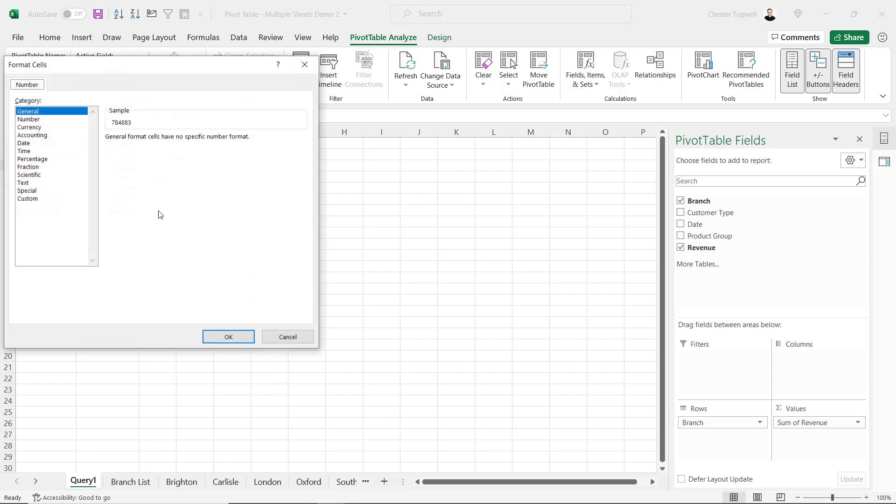
click(28, 127)
click(187, 141)
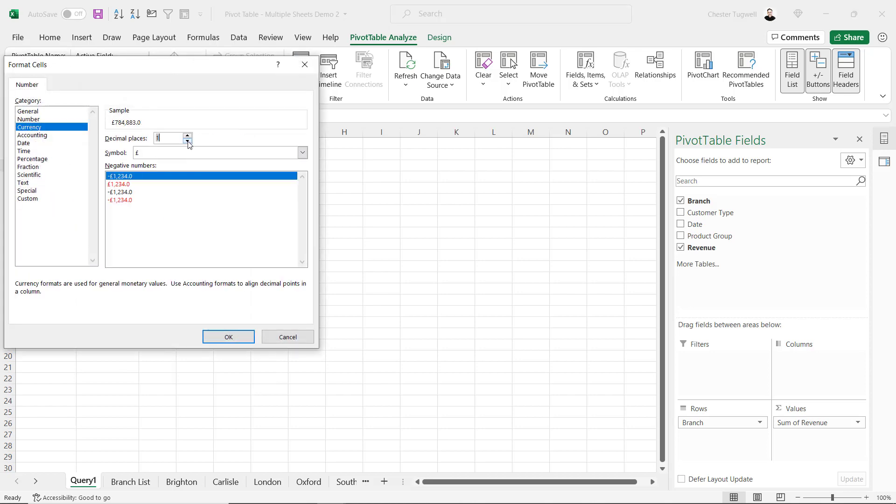
click(187, 140)
click(229, 337)
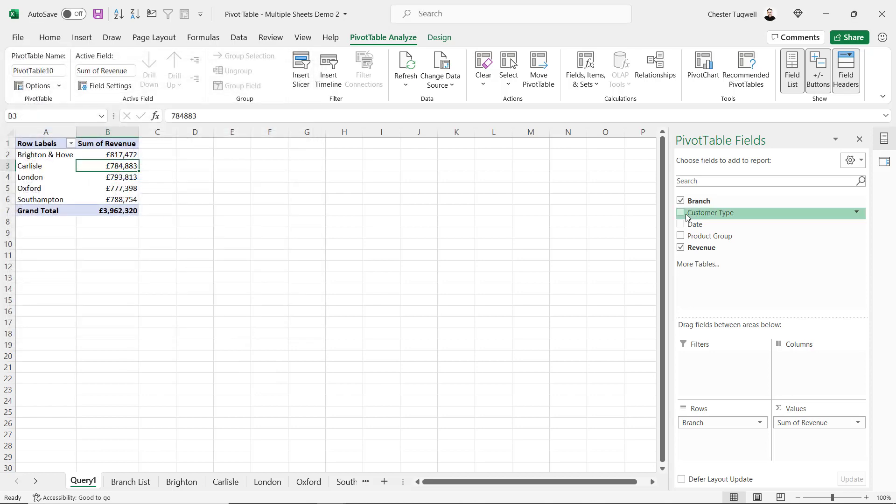
drag(700, 213, 808, 358)
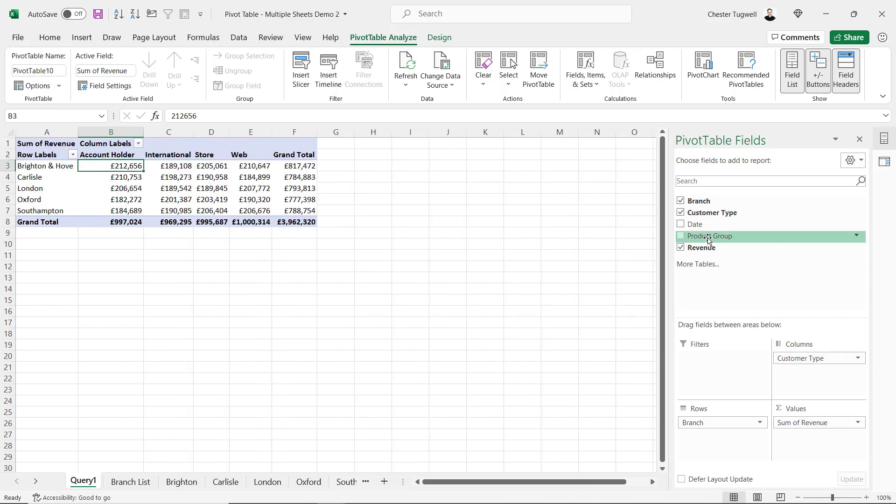
drag(708, 244, 717, 429)
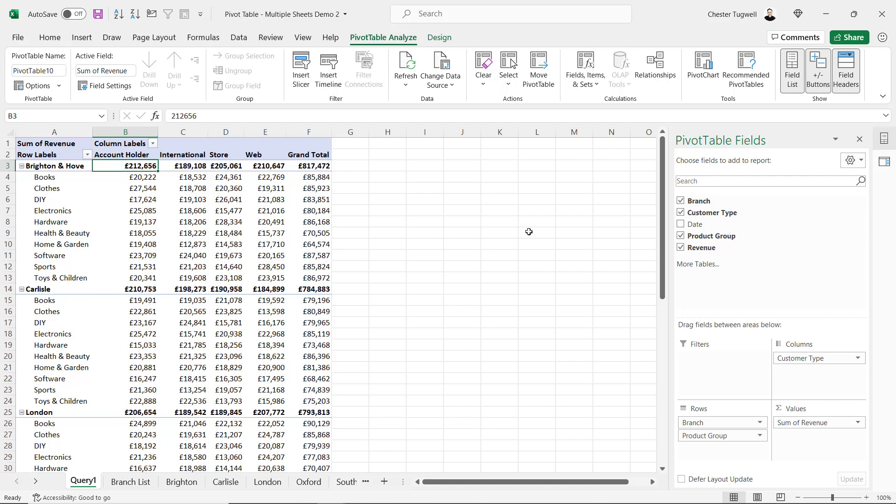
Start row 1637 on the Brighton sheet with Brighton & Hove and today's date.
click(181, 481)
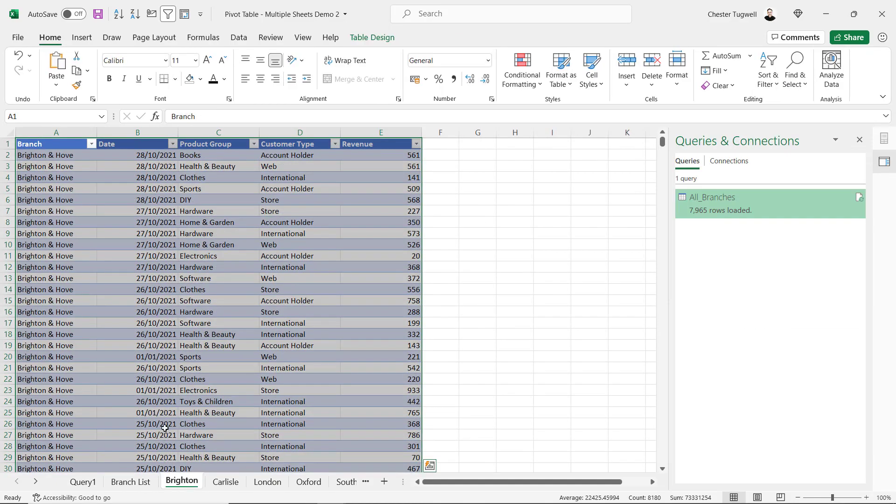
drag(664, 146, 663, 459)
scroll(182, 437, down, 2)
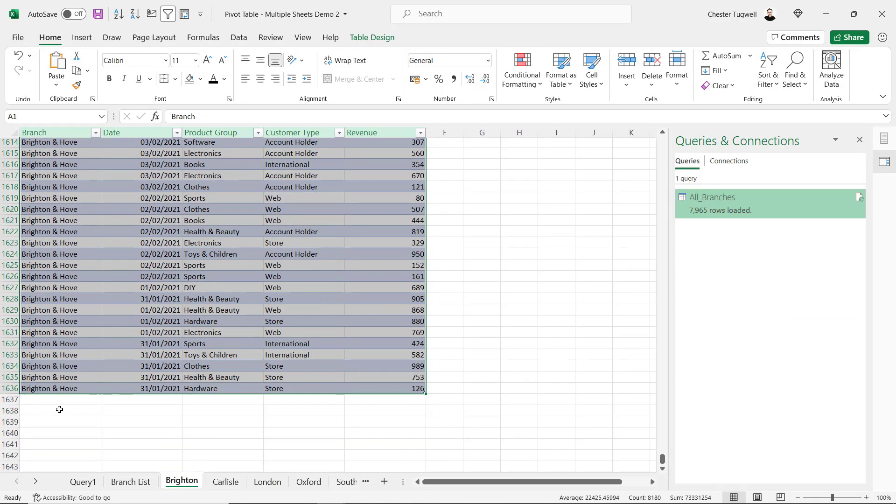
click(60, 400)
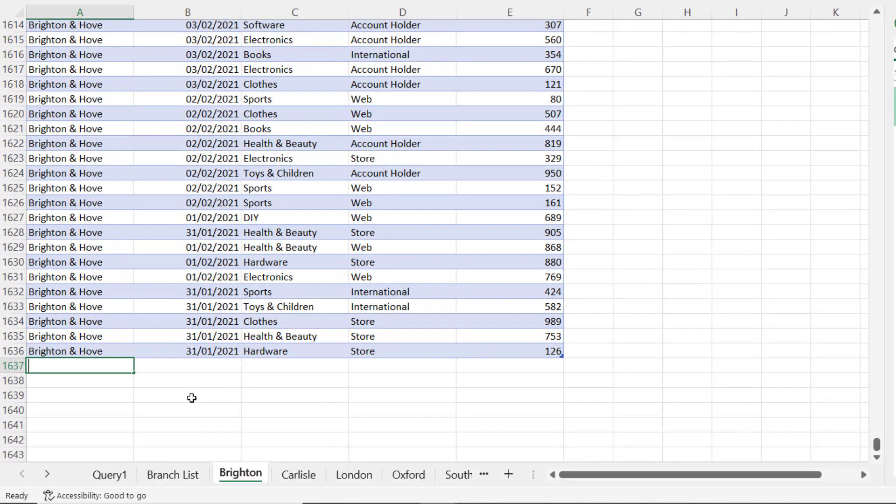
text(Brighton & Hove)
key(Tab)
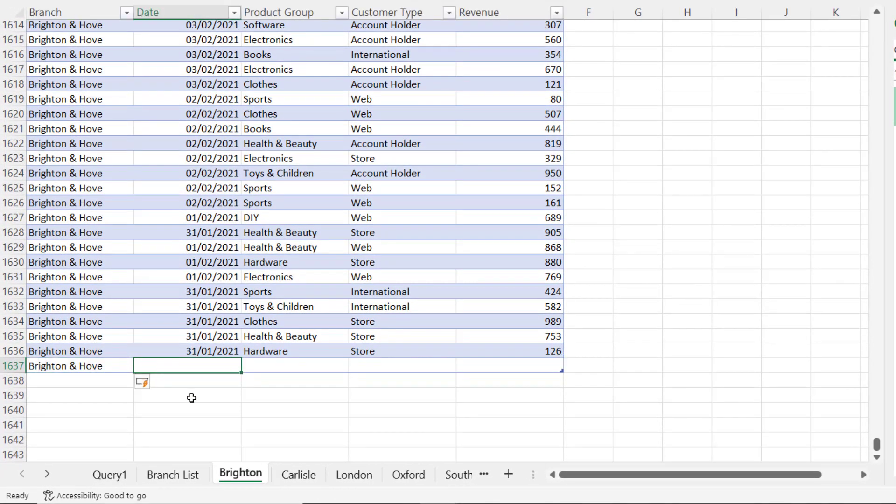
key(ctrl+semicolon)
key(Tab)
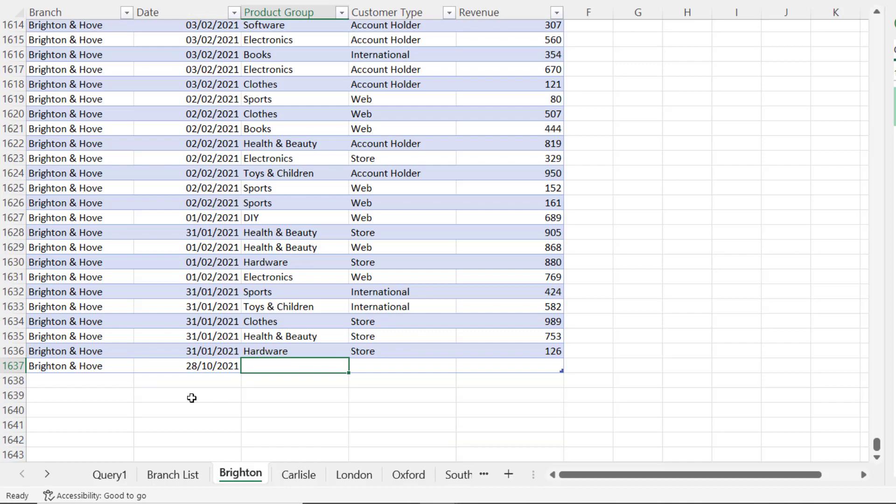
Complete the record with Garden Furniture, Store and revenue 500.
text(Garden)
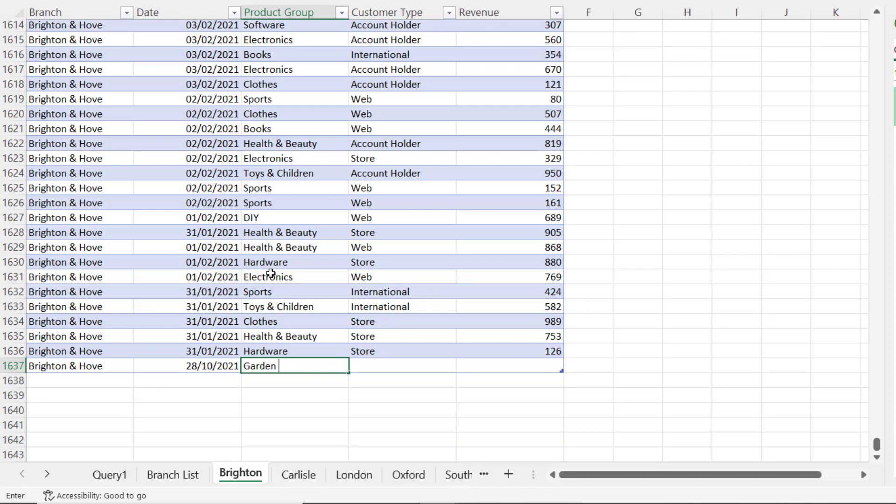
text( Furniture)
key(Tab)
text(Stp)
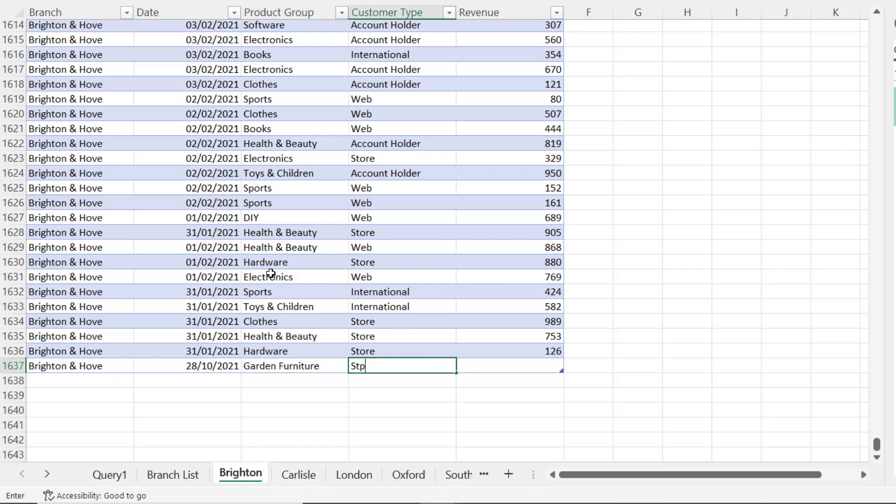
text(ore)
key(Tab)
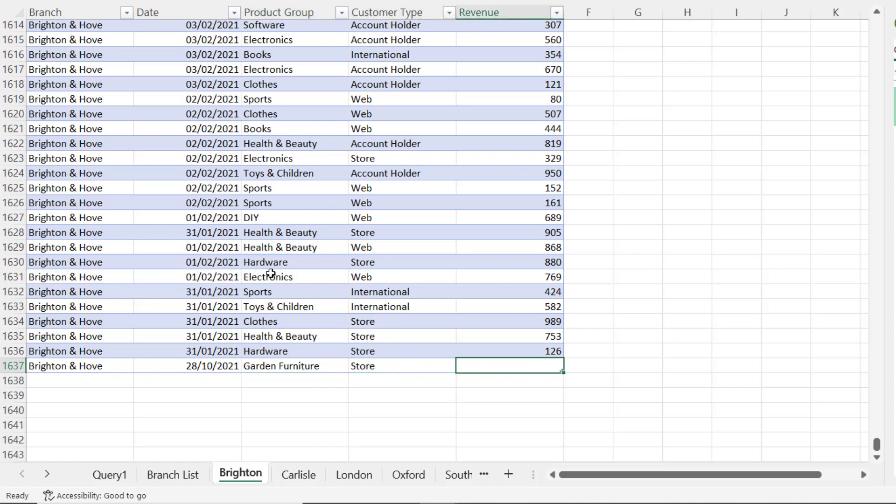
text(500)
click(369, 248)
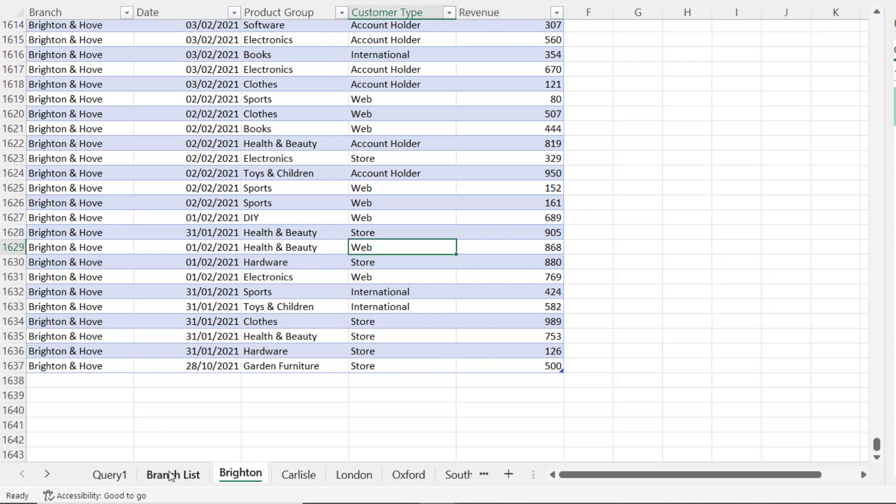
Refresh the pivot table on the Query1 sheet to include the new Brighton record.
click(173, 474)
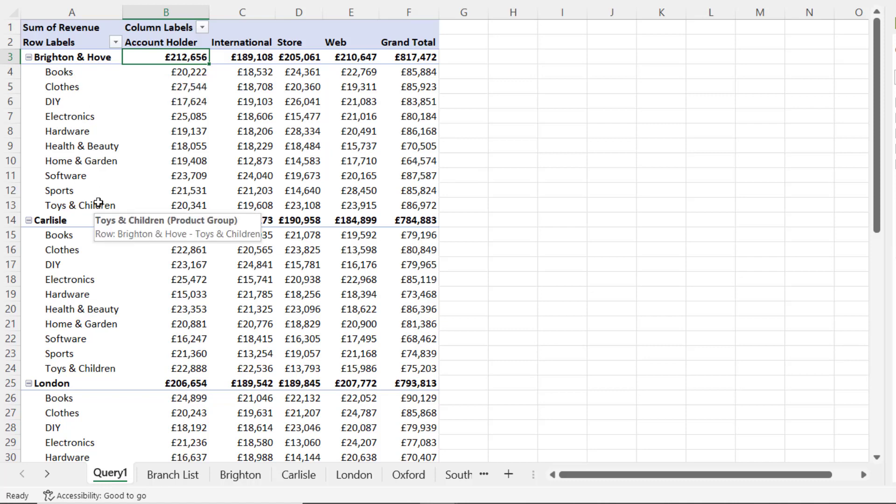
click(95, 139)
right_click(83, 146)
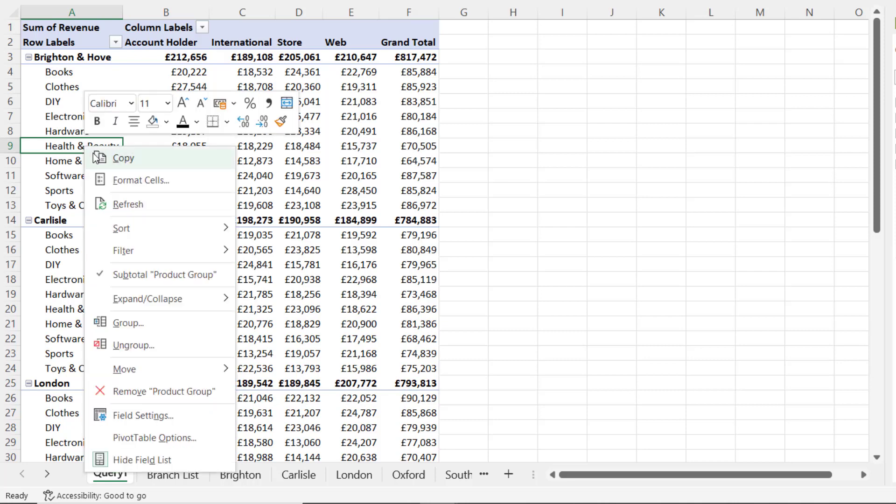
click(114, 203)
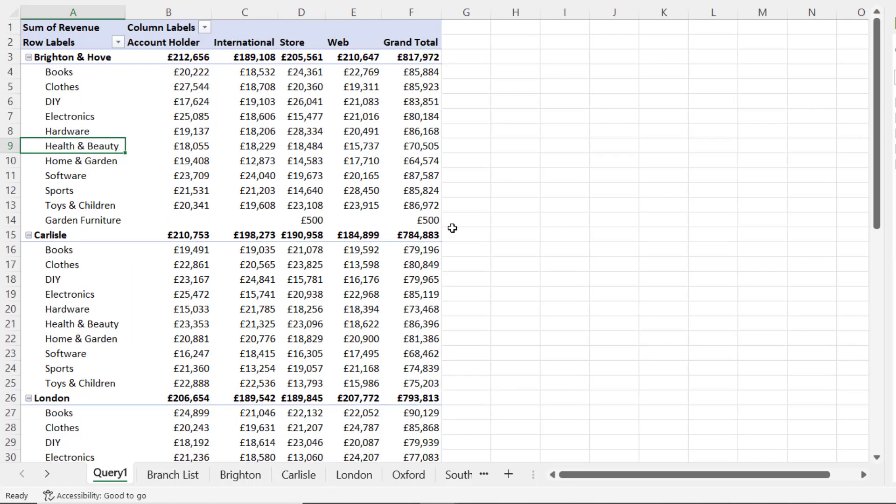
key(ctrl+c)
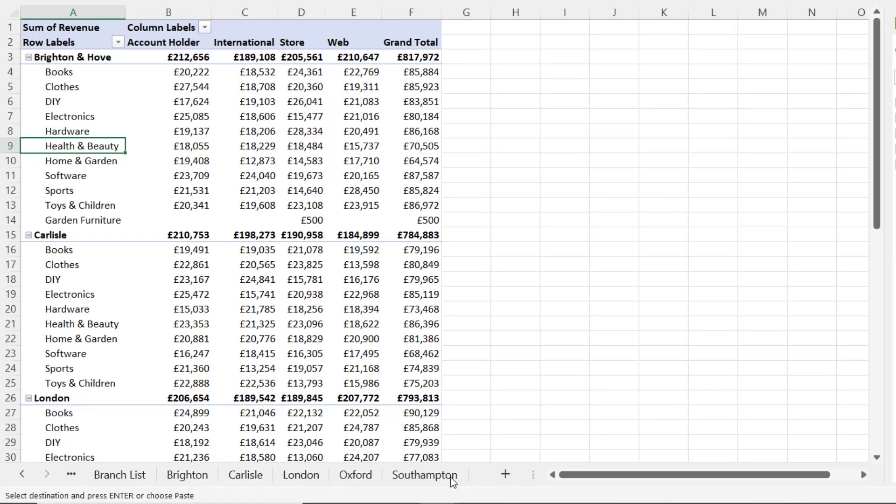
Add a new sheet named Winchester and paste the Winchester sales data at A1.
click(505, 474)
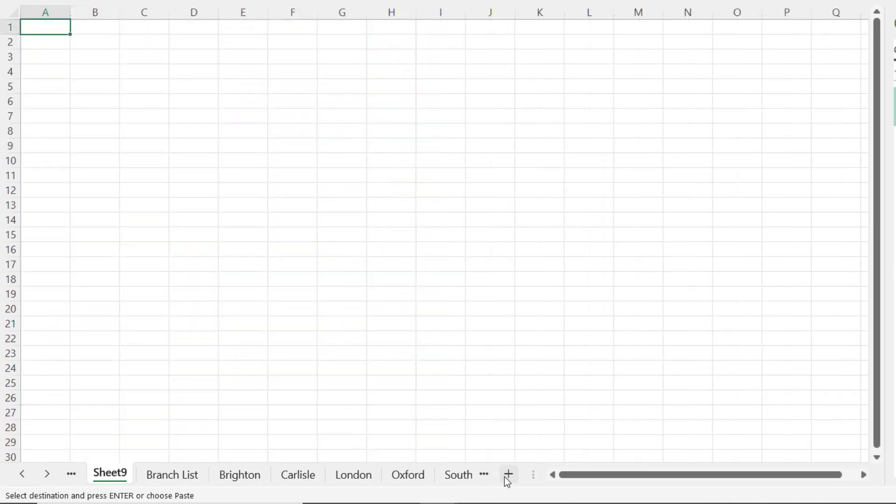
double_click(100, 476)
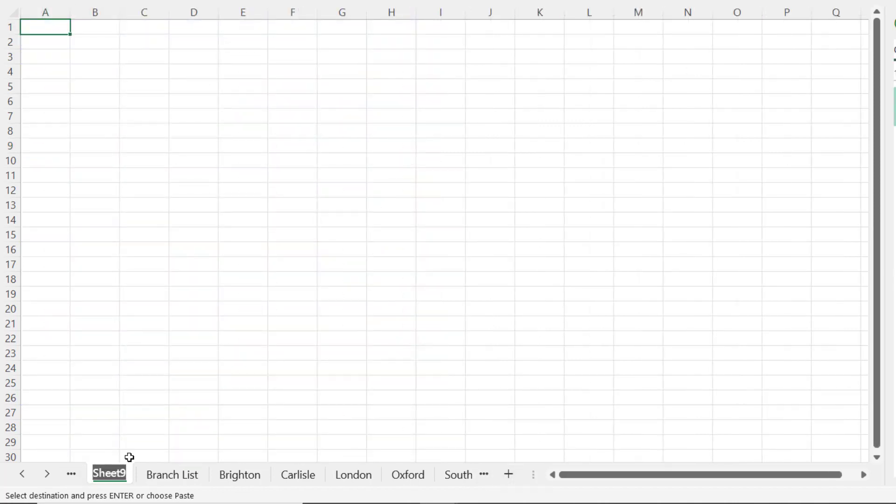
text(Winchester)
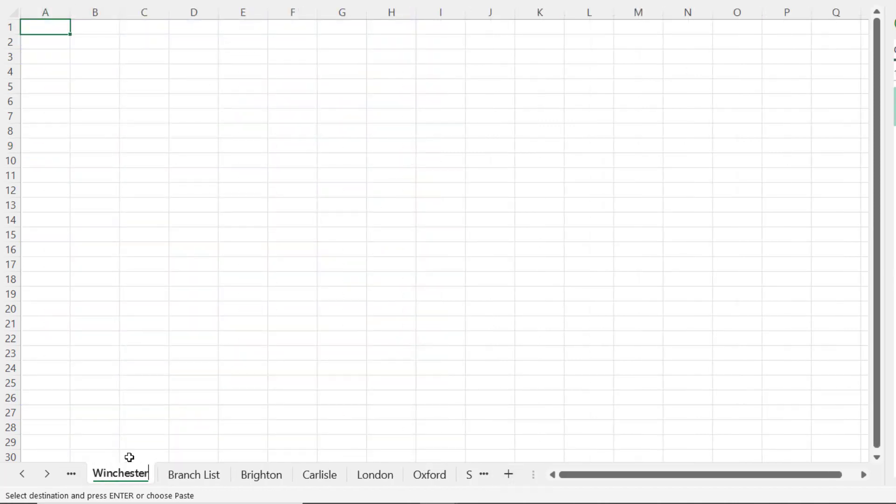
click(119, 75)
click(48, 23)
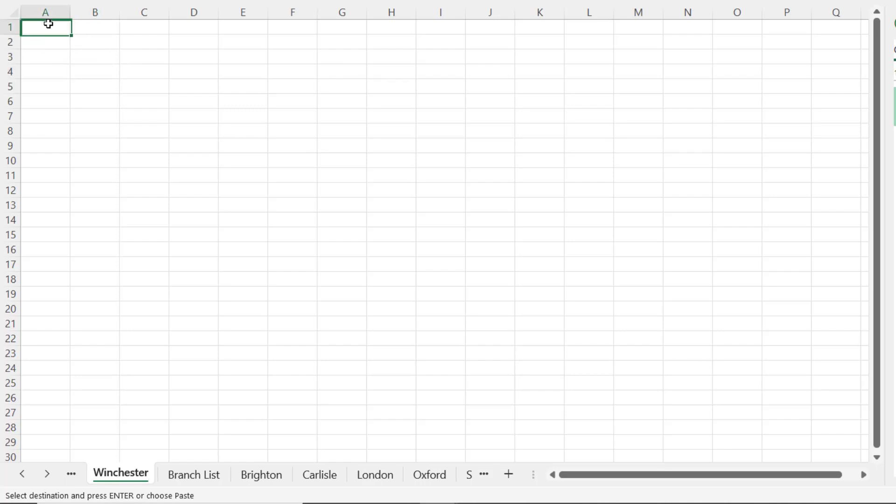
key(ctrl+v)
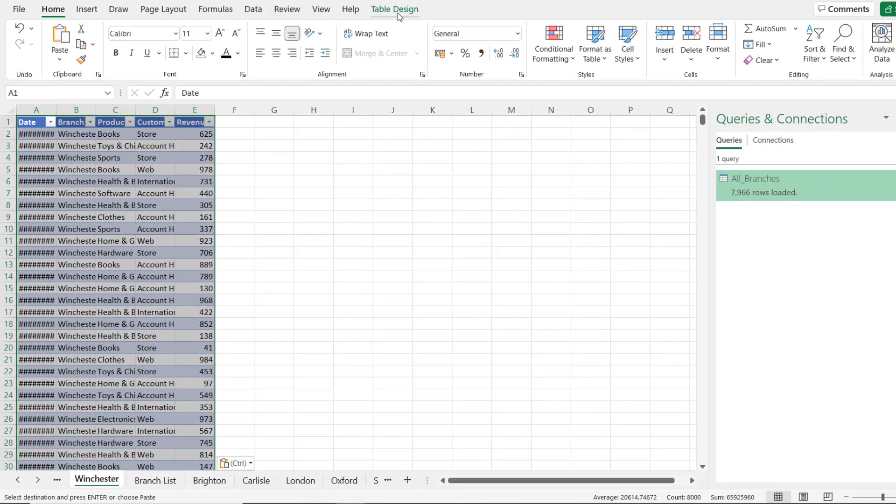
Name the pasted table Winchester and autofit the columns to show dates and names.
click(396, 9)
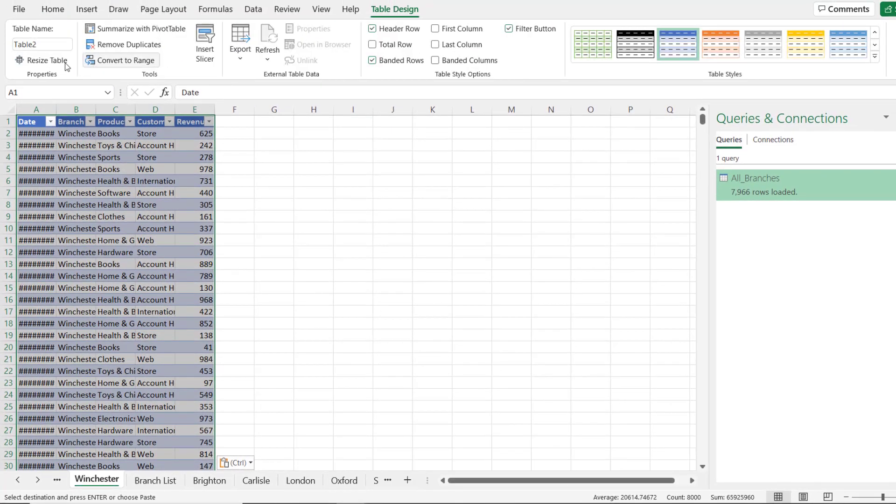
click(57, 44)
text(W)
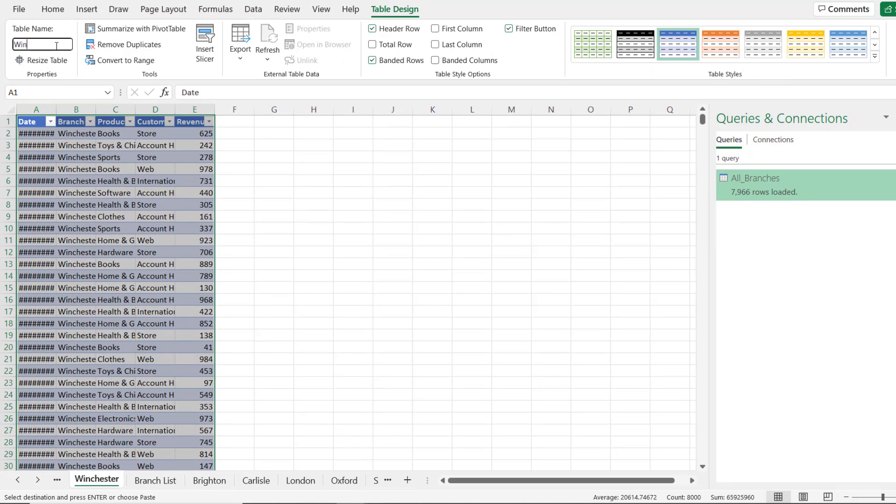
text(inchester)
click(61, 153)
click(11, 109)
double_click(56, 109)
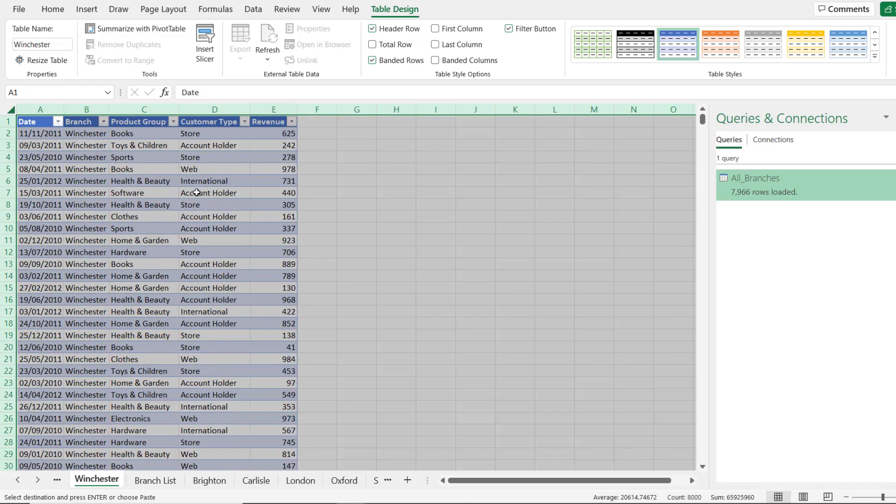
click(204, 215)
click(308, 228)
Refresh the Query1 branch pivot table and check Winchester appears, grand total £4,754,789.
click(96, 480)
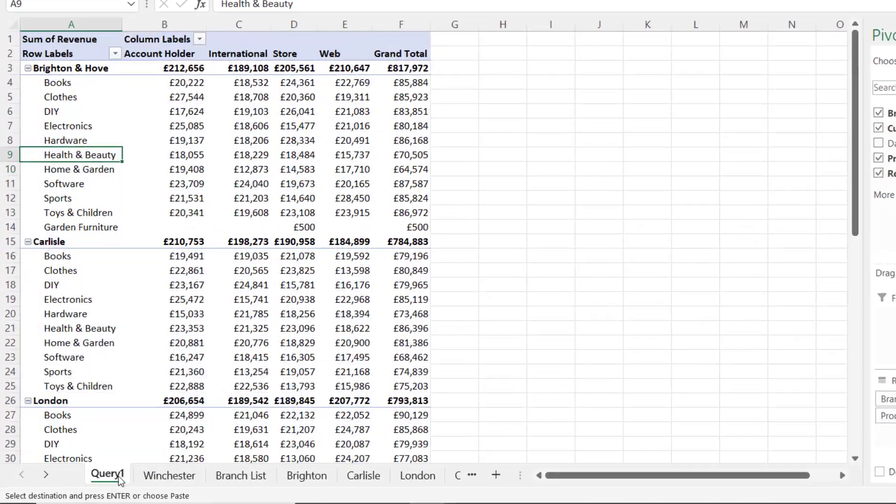
right_click(194, 125)
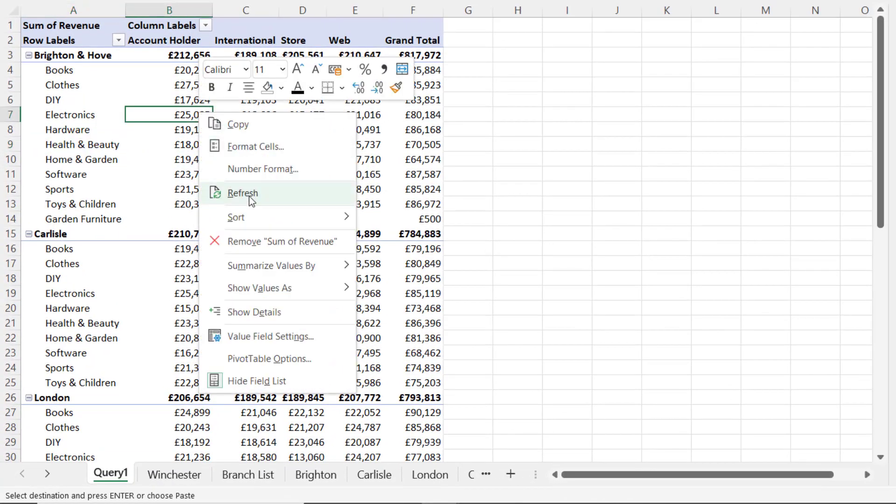
click(249, 197)
scroll(264, 277, down, 5)
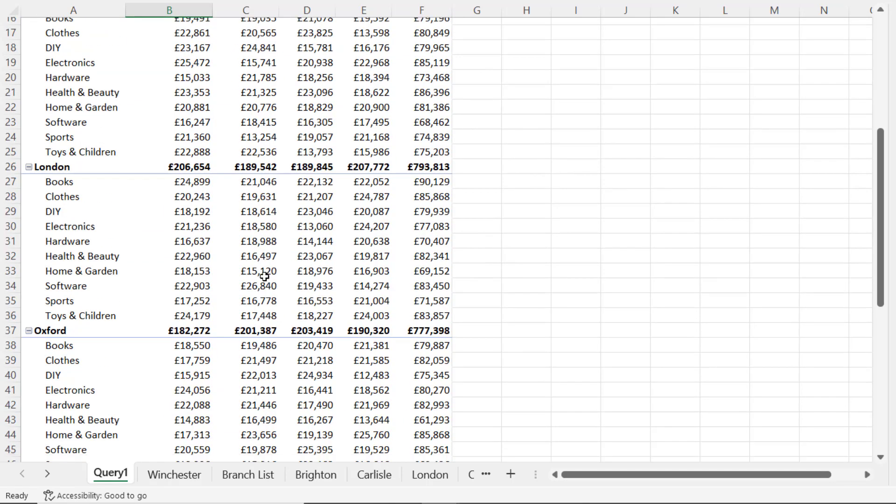
scroll(264, 276, down, 9)
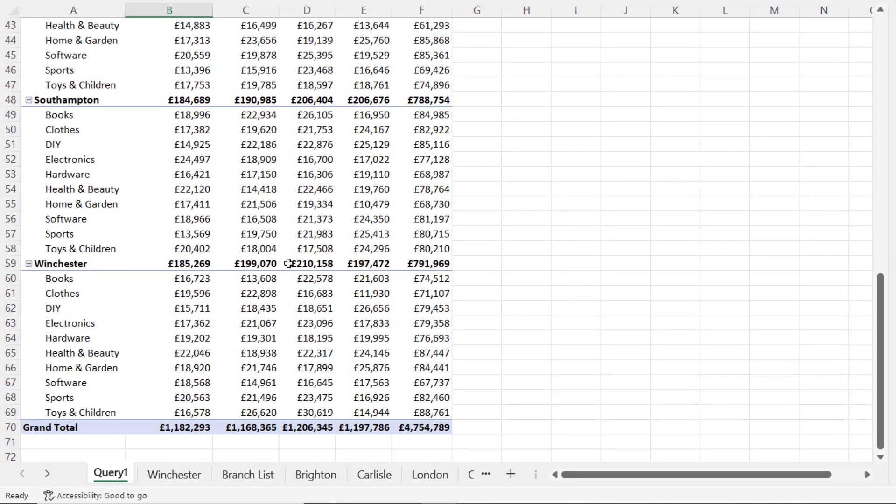
mouse_move(181, 371)
scroll(68, 471, down, 1)
scroll(239, 226, up, 6)
scroll(239, 226, up, 4)
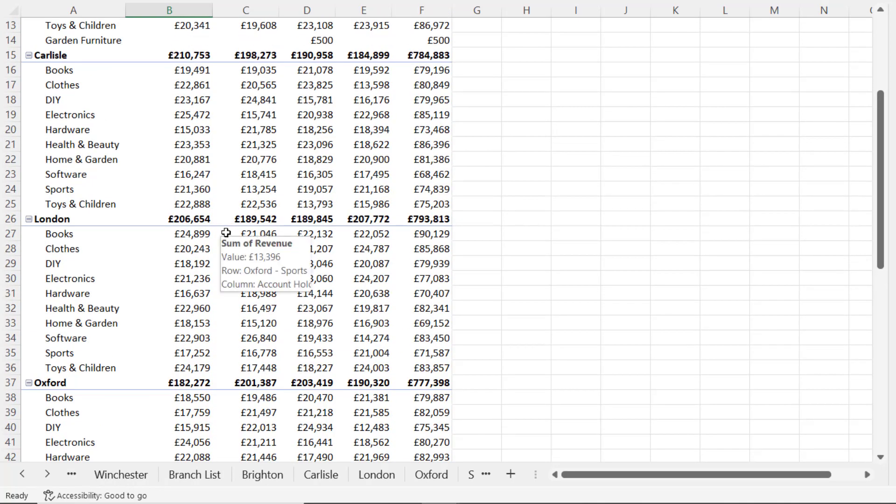
scroll(226, 233, up, 4)
mouse_move(224, 234)
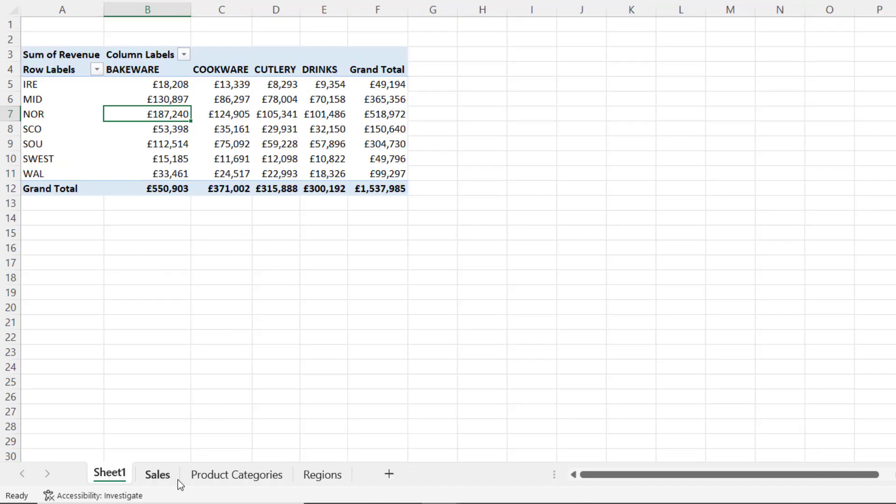
Add Colchester in row 32 of the Regions table with region S EAST.
click(157, 475)
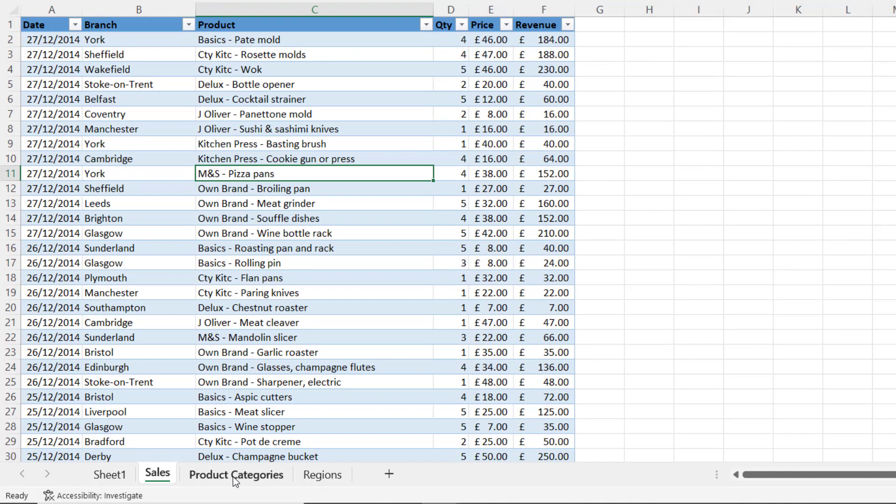
click(233, 476)
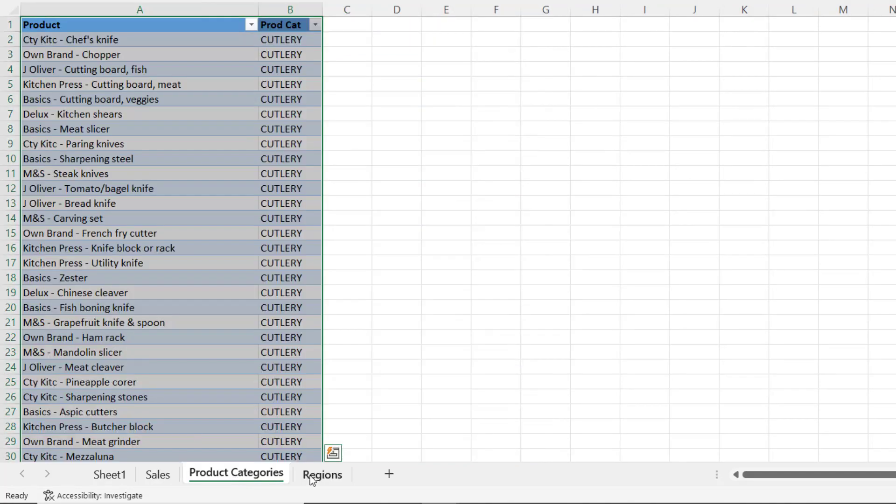
click(332, 476)
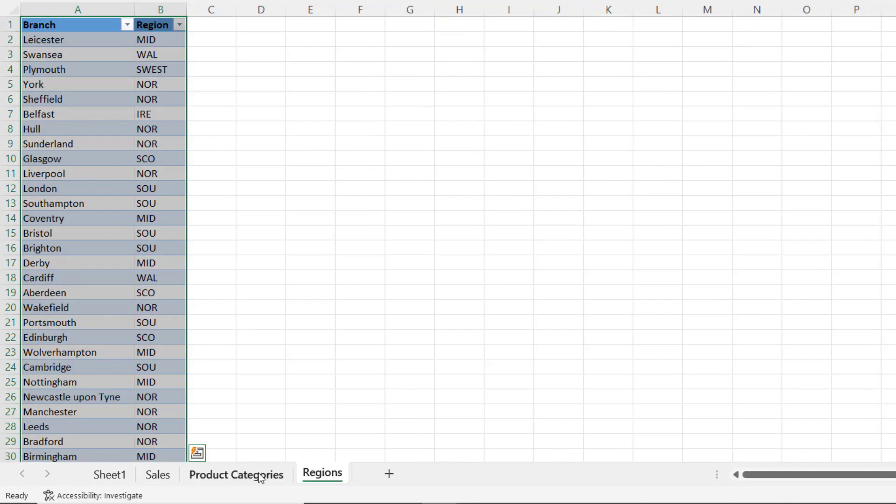
click(168, 265)
scroll(170, 271, down, 4)
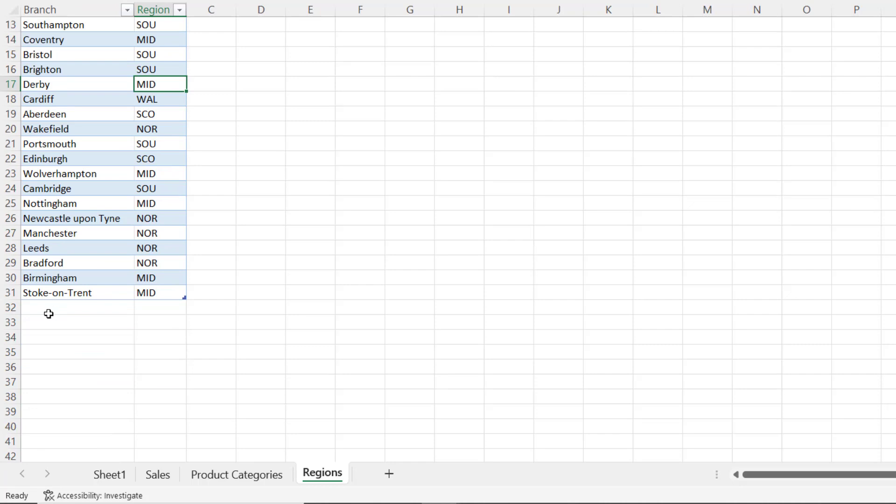
click(46, 311)
text(Col)
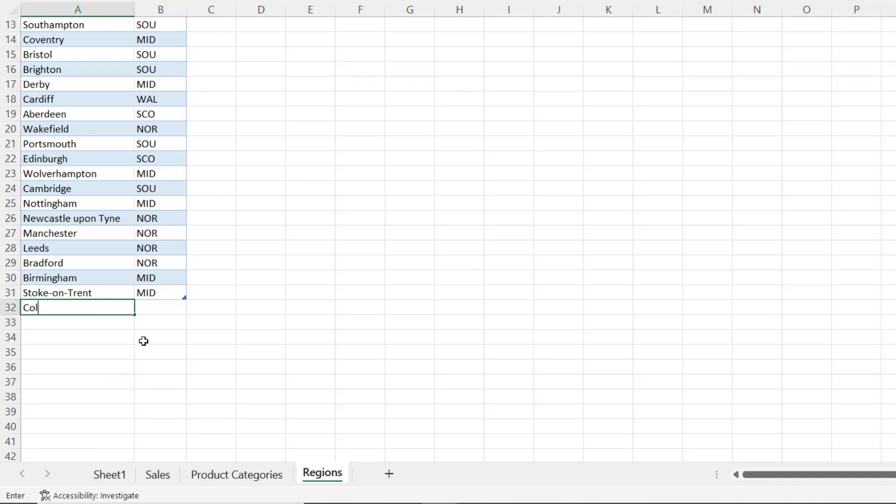
text(ches er)
key(Tab)
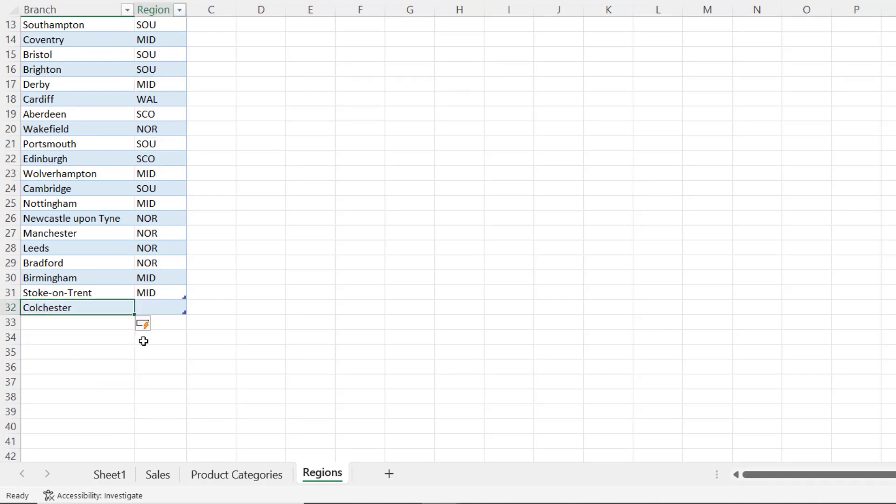
text(S E)
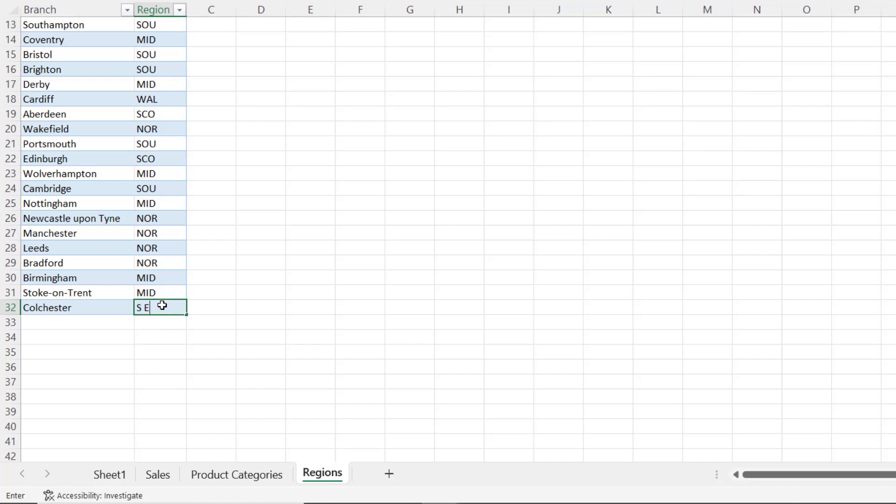
text(AST)
Start a new Sales record in row 17861 with today's date, 28/10/2021.
click(158, 475)
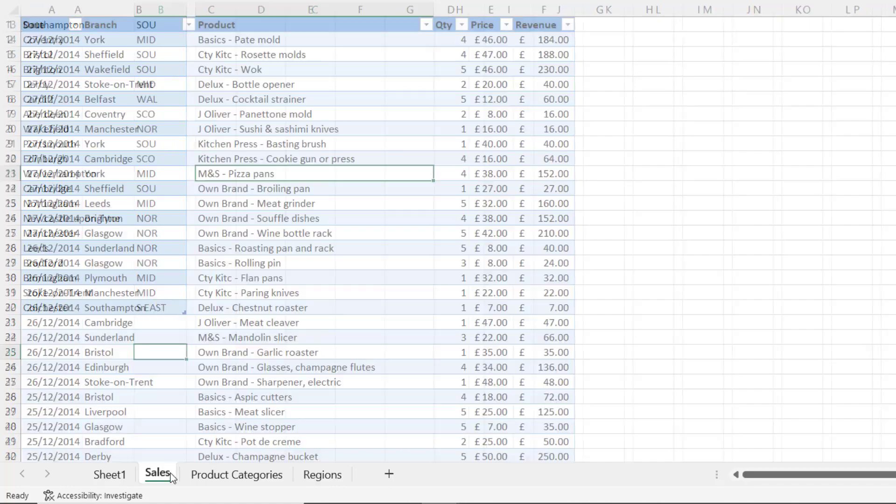
drag(206, 337, 207, 344)
key(ctrl+Down)
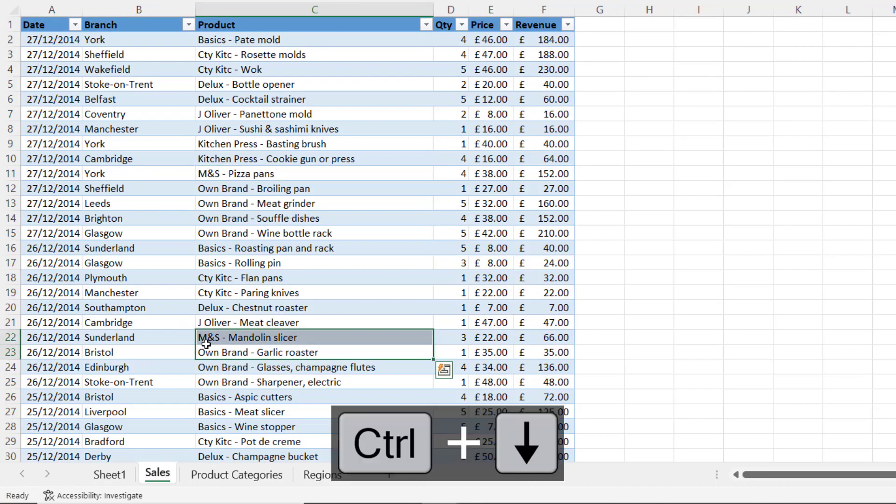
scroll(60, 372, down, 2)
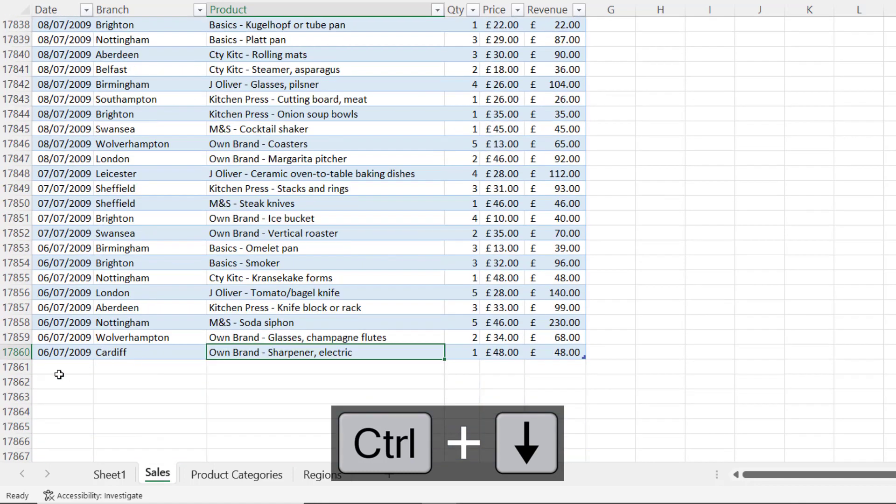
click(60, 369)
key(ctrl+semicolon)
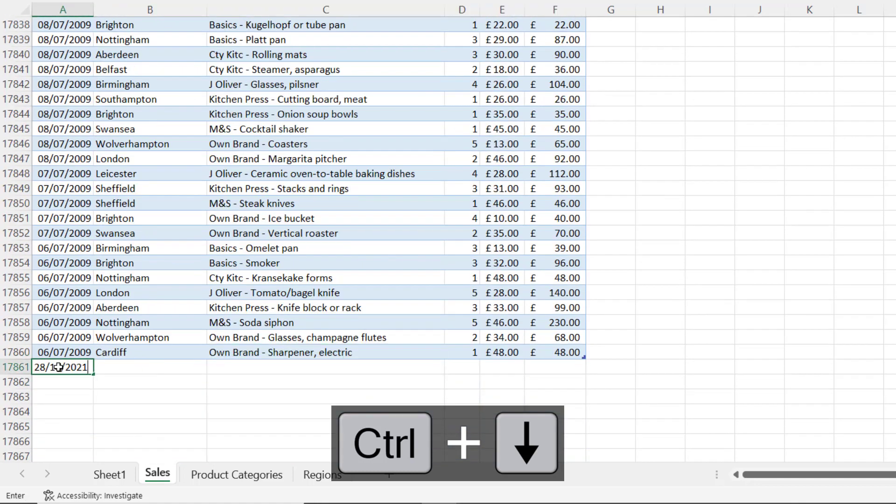
key(Tab)
Fill in branch Colchester, product Basics - Corkscrew, quantity 3 and price £60.
text(C)
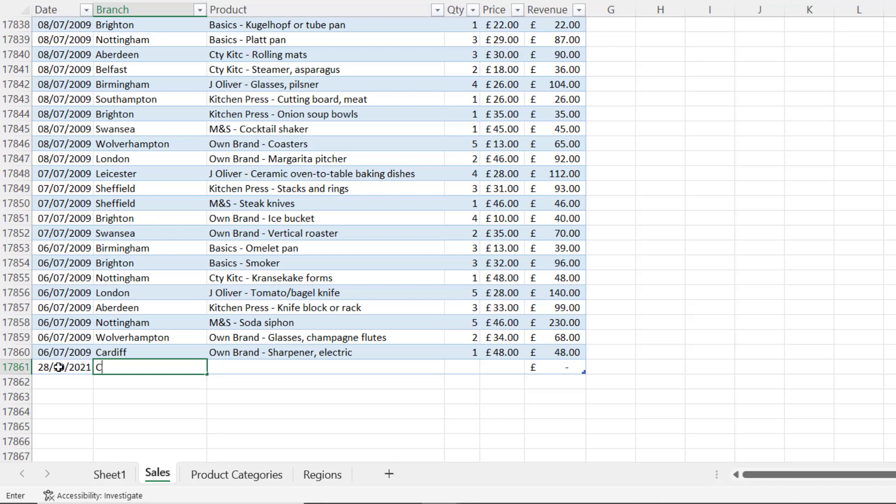
text(olchester)
key(Tab)
key(alt+Down)
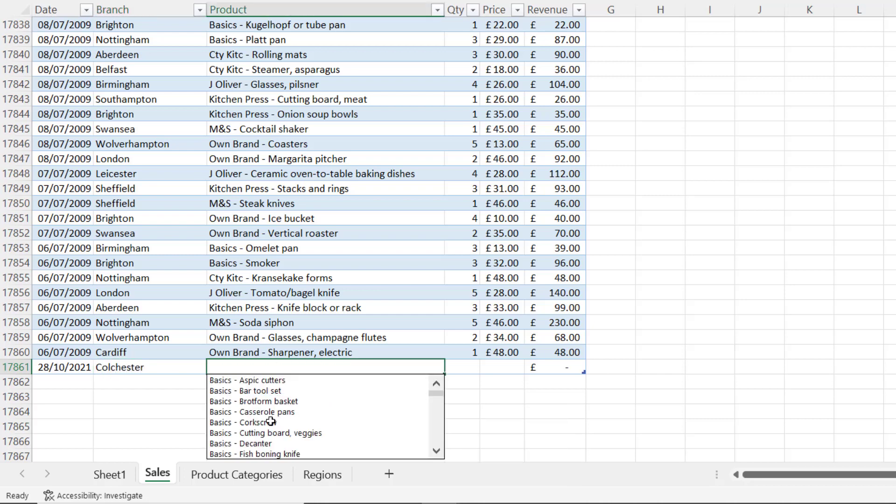
click(266, 423)
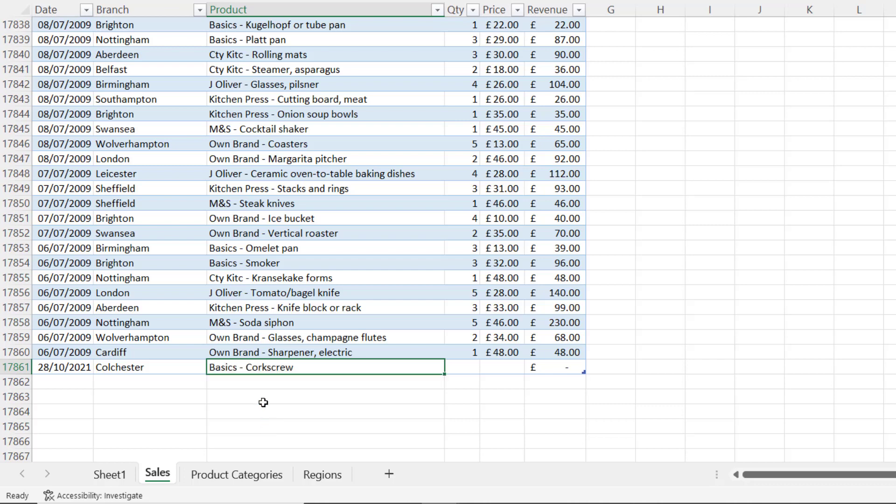
click(467, 367)
text(3)
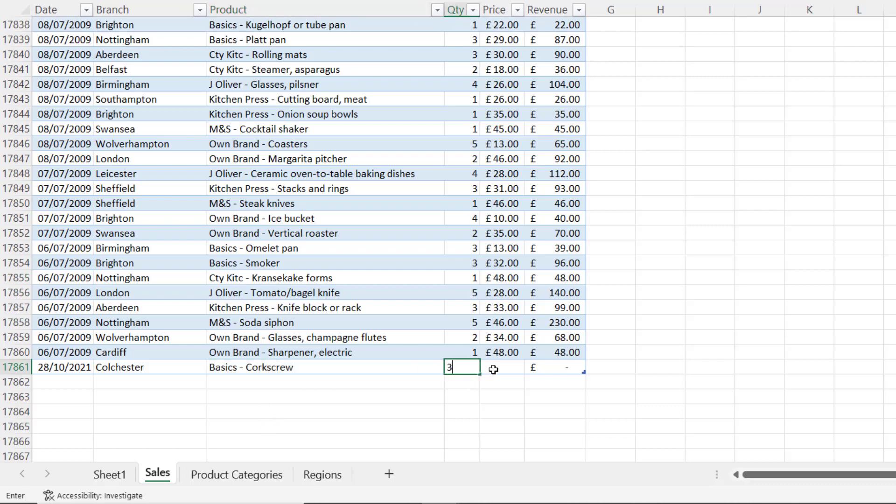
click(493, 369)
text(60)
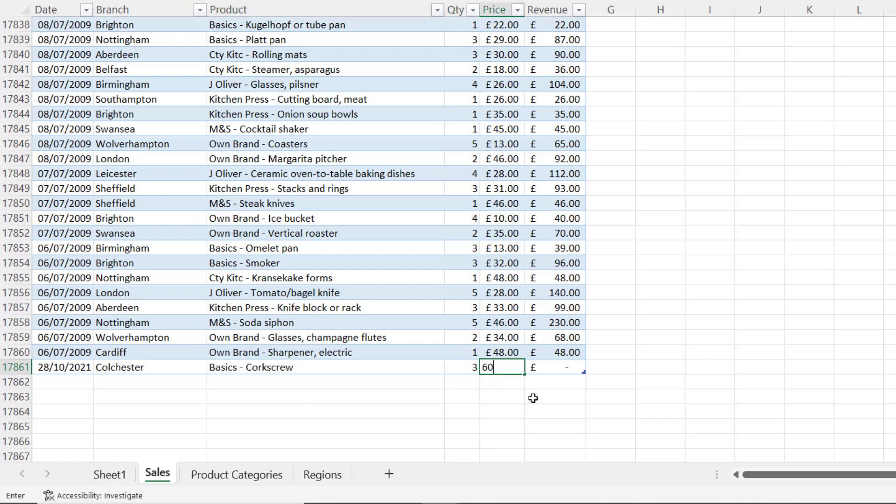
click(532, 396)
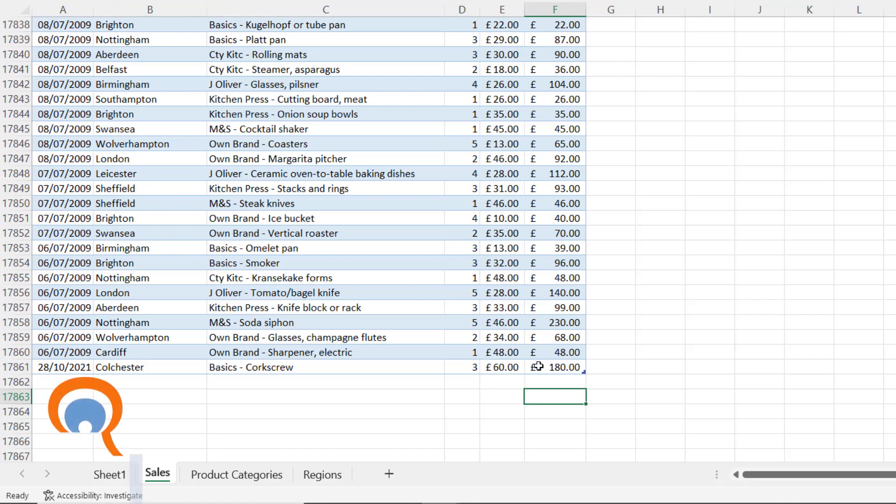
Refresh the Sheet1 regional pivot table to pick up the Colchester sale.
click(112, 474)
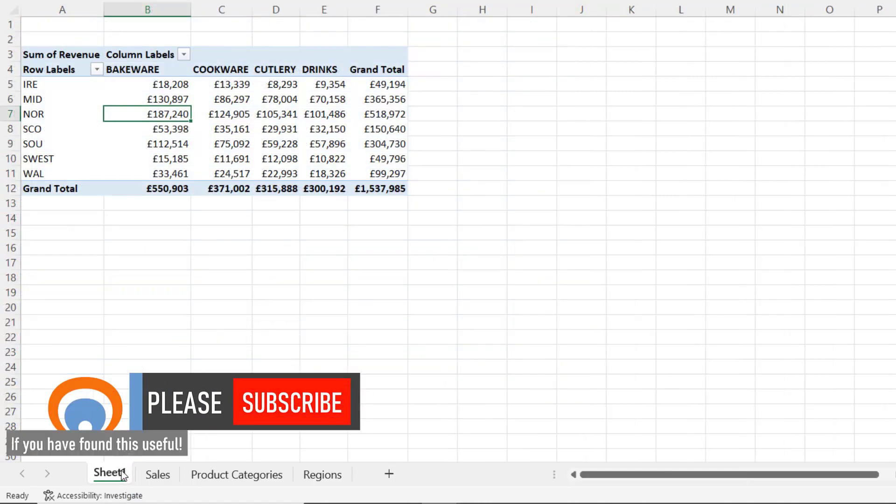
right_click(239, 124)
click(291, 209)
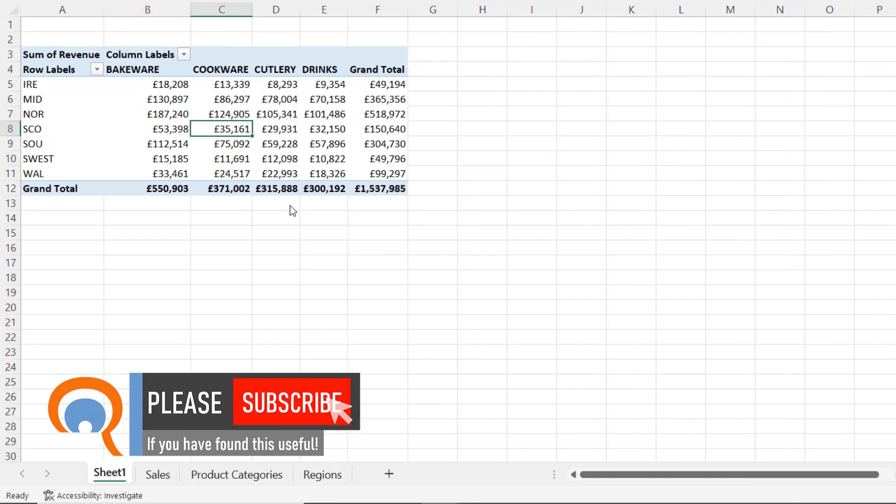